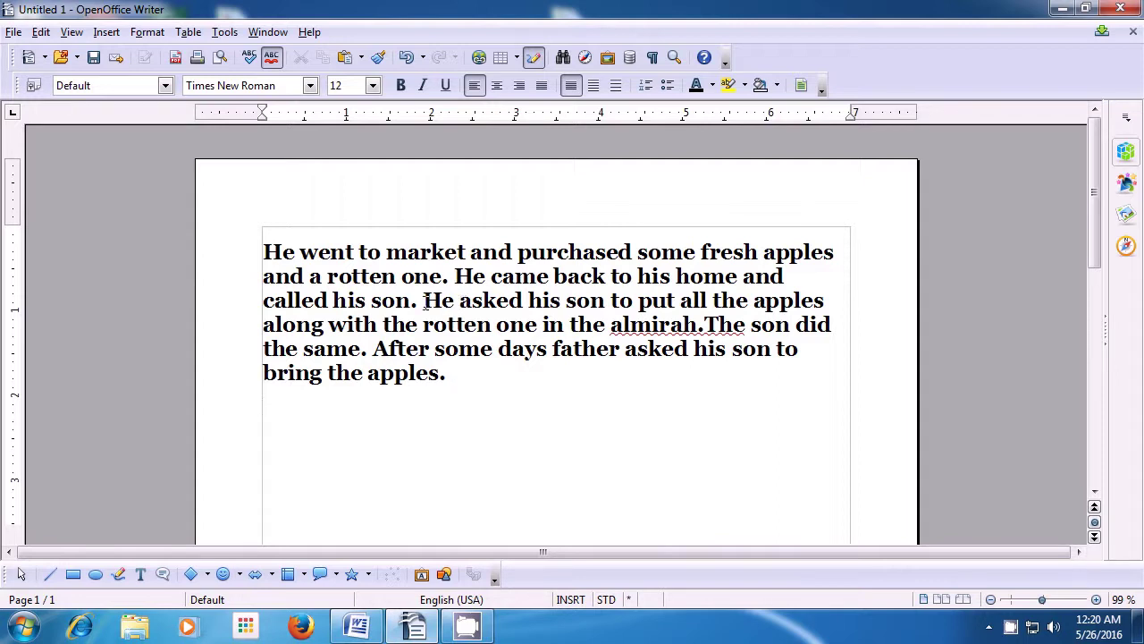
Step: Insert a line break before the sentence starting "He asked his son"
{"action": "left_click", "coordinate": [422, 301]}
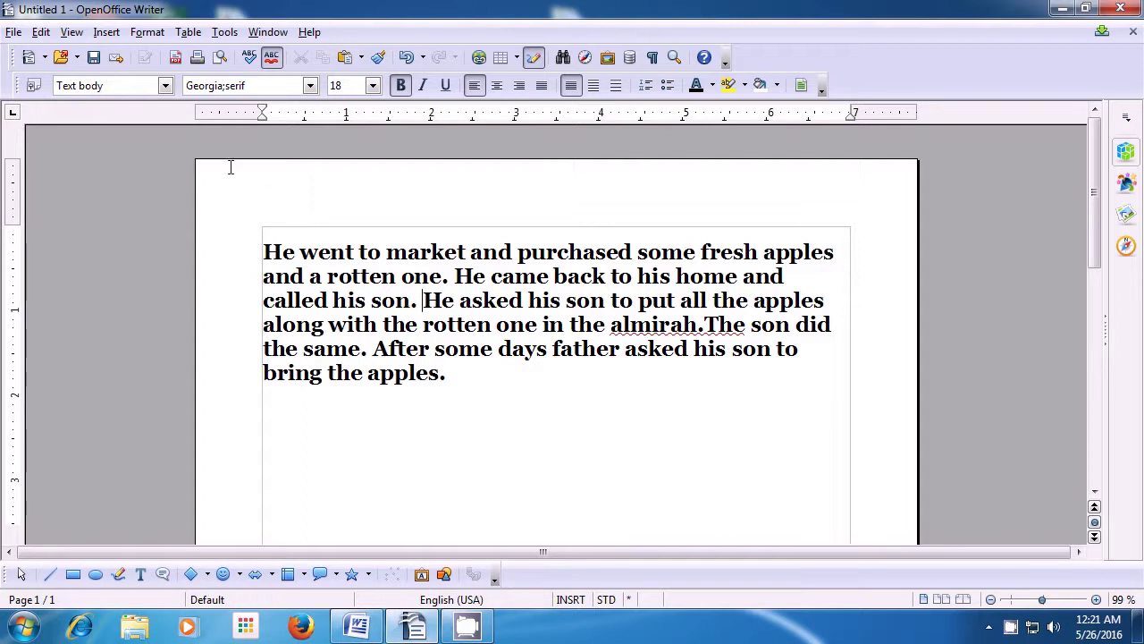
{"action": "left_click", "coordinate": [107, 33]}
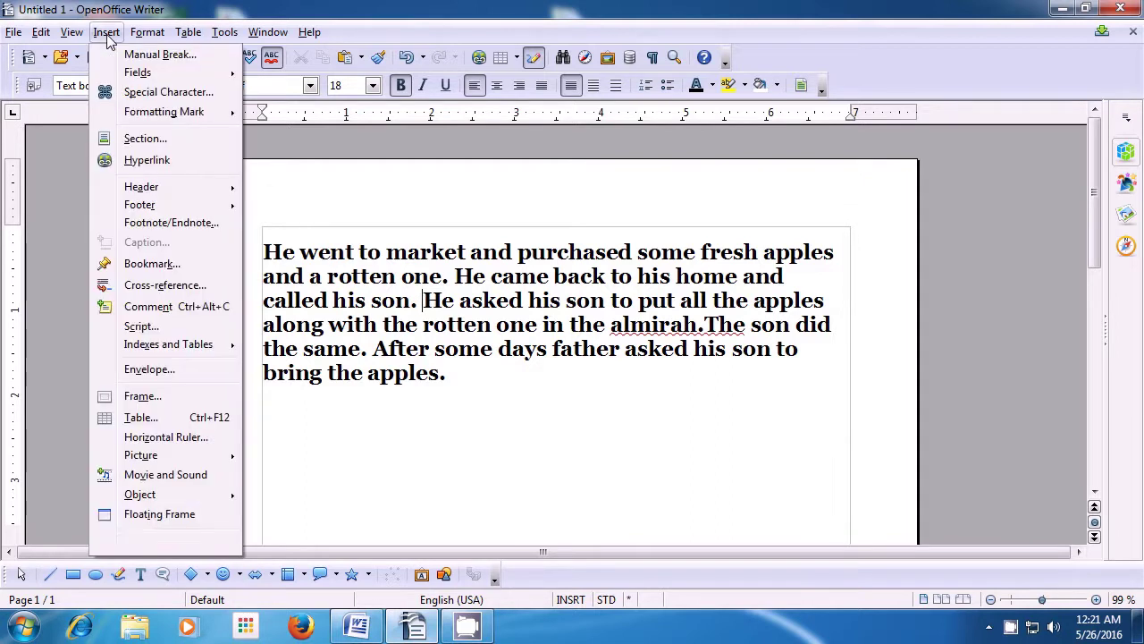
{"action": "left_click", "coordinate": [123, 55]}
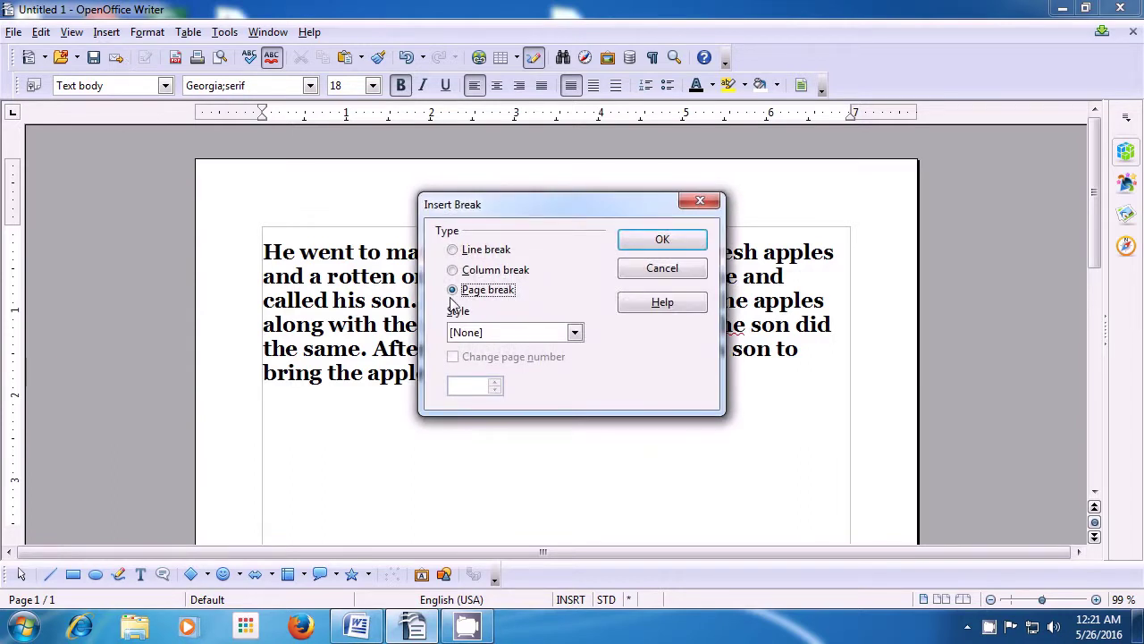
{"action": "left_click", "coordinate": [453, 252]}
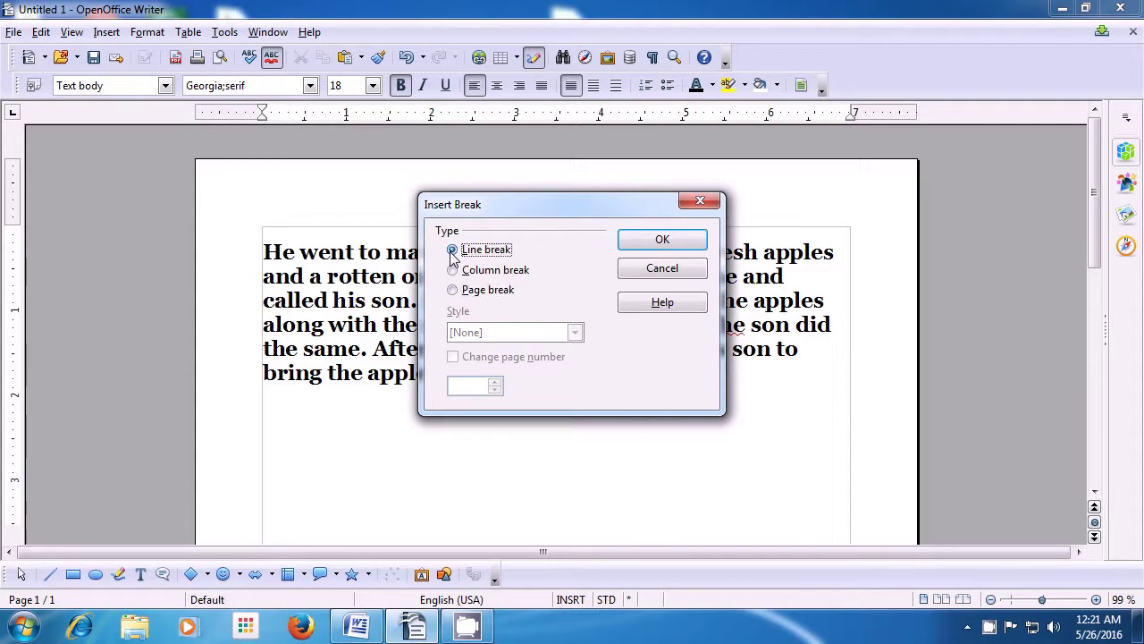
{"action": "left_click", "coordinate": [634, 247]}
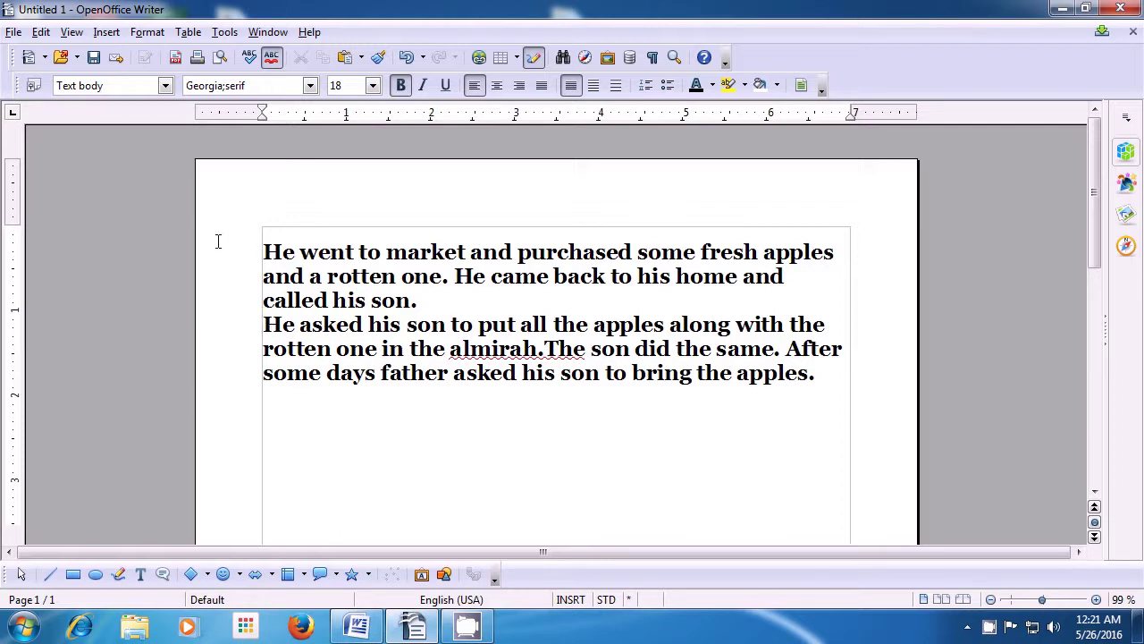
Step: Insert a second line break before "He asked his son" to leave an empty line between the sentences
{"action": "left_click", "coordinate": [108, 33]}
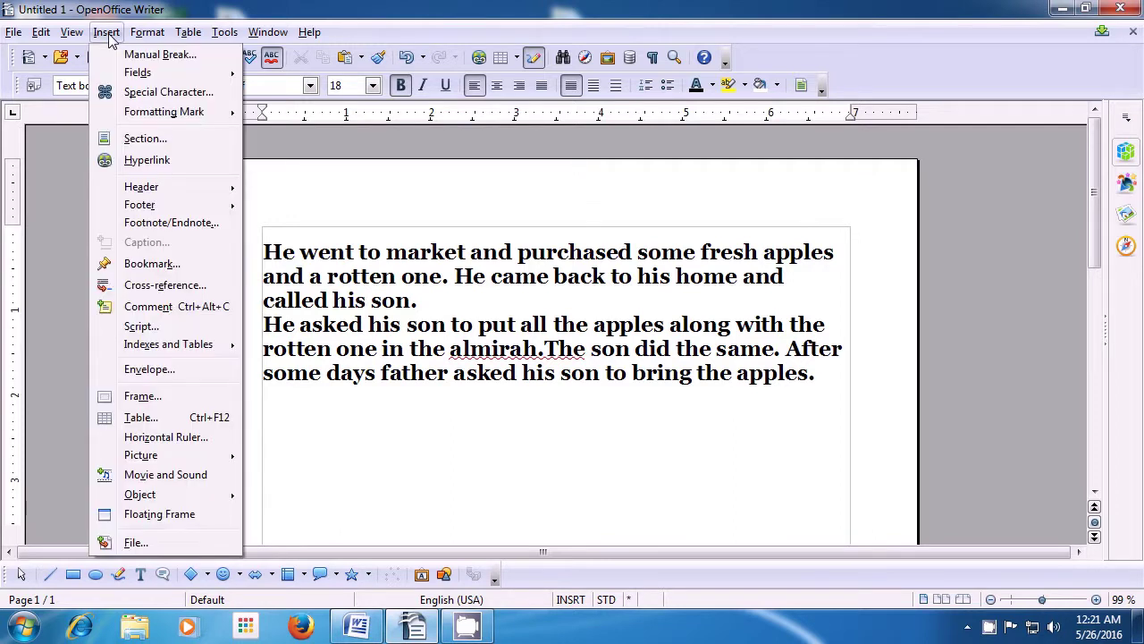
{"action": "left_click", "coordinate": [143, 54]}
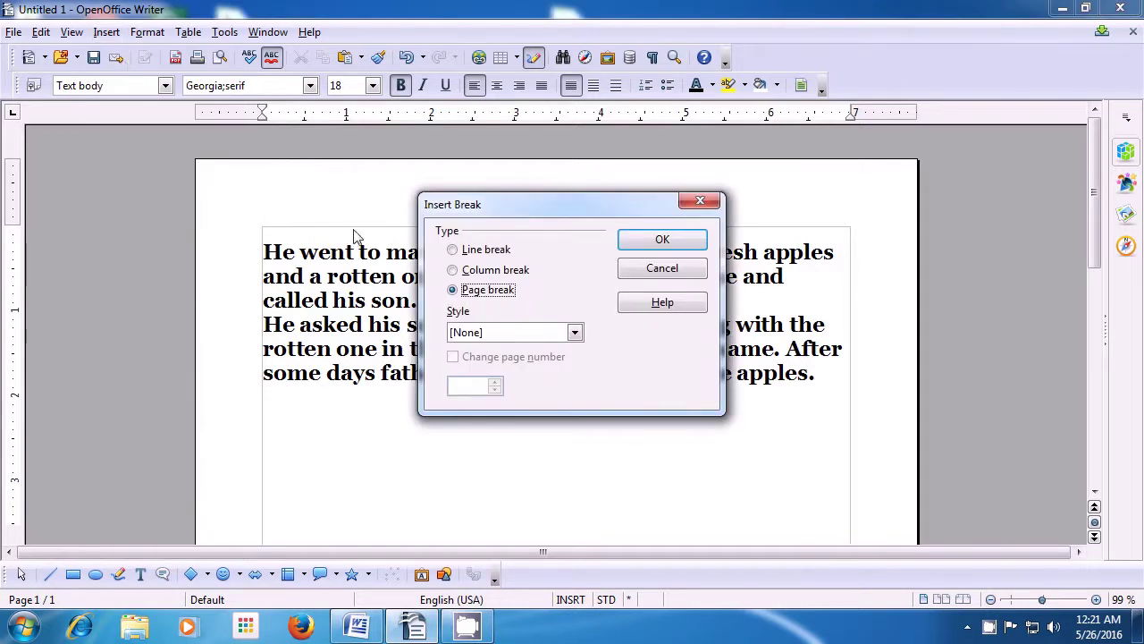
{"action": "left_click", "coordinate": [453, 249]}
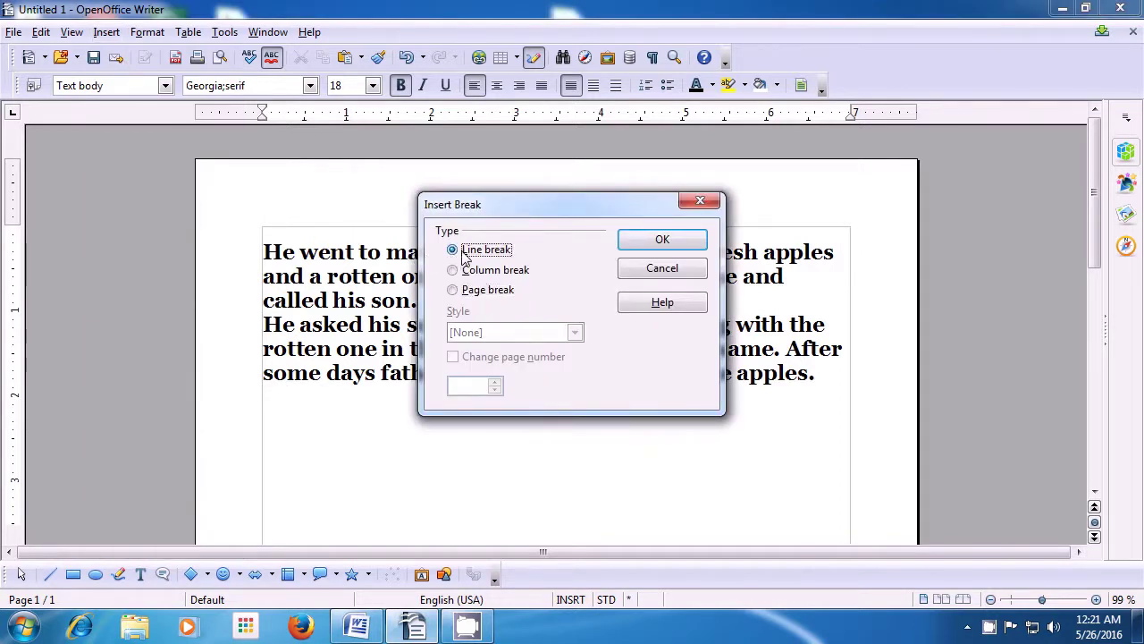
{"action": "left_click", "coordinate": [636, 247]}
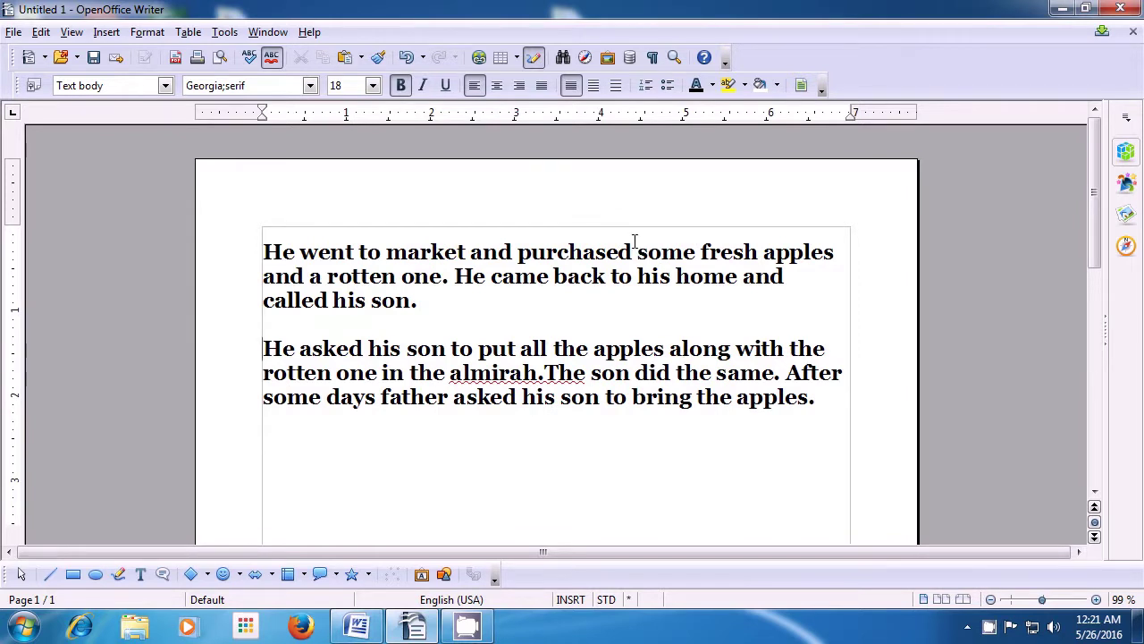
Step: Insert a page break with style [None] before the sentence starting "He asked his son"
{"action": "left_click", "coordinate": [109, 33]}
{"action": "left_click", "coordinate": [136, 56]}
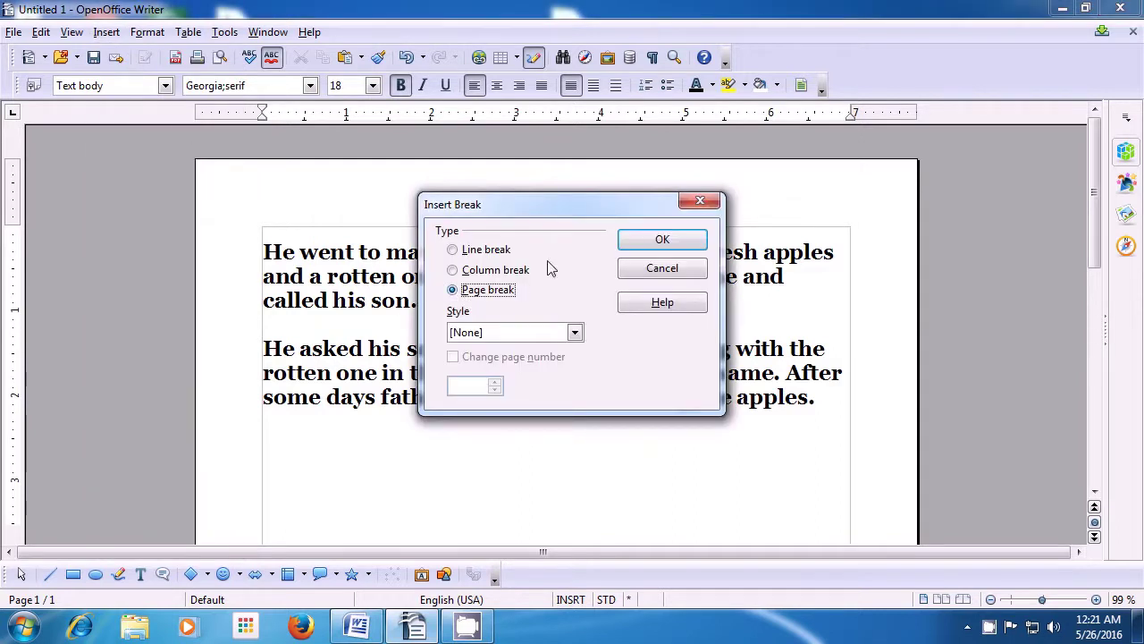
{"action": "left_click", "coordinate": [659, 240]}
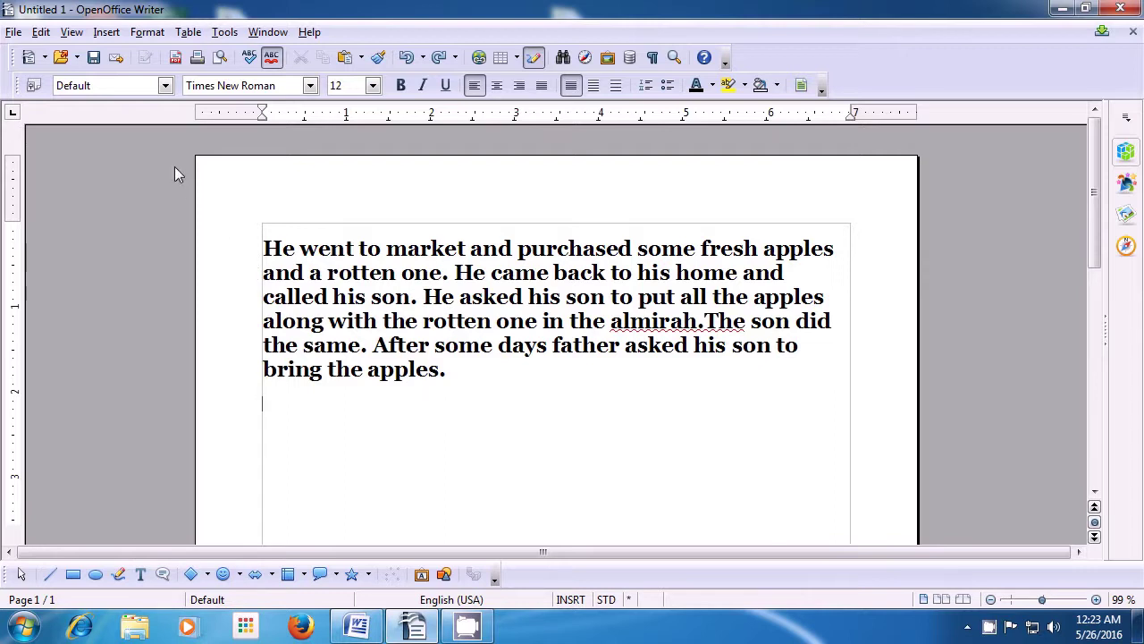
Step: Add a header to the Default page style and enter "Computer Shiksha" in it
{"action": "left_click", "coordinate": [105, 34]}
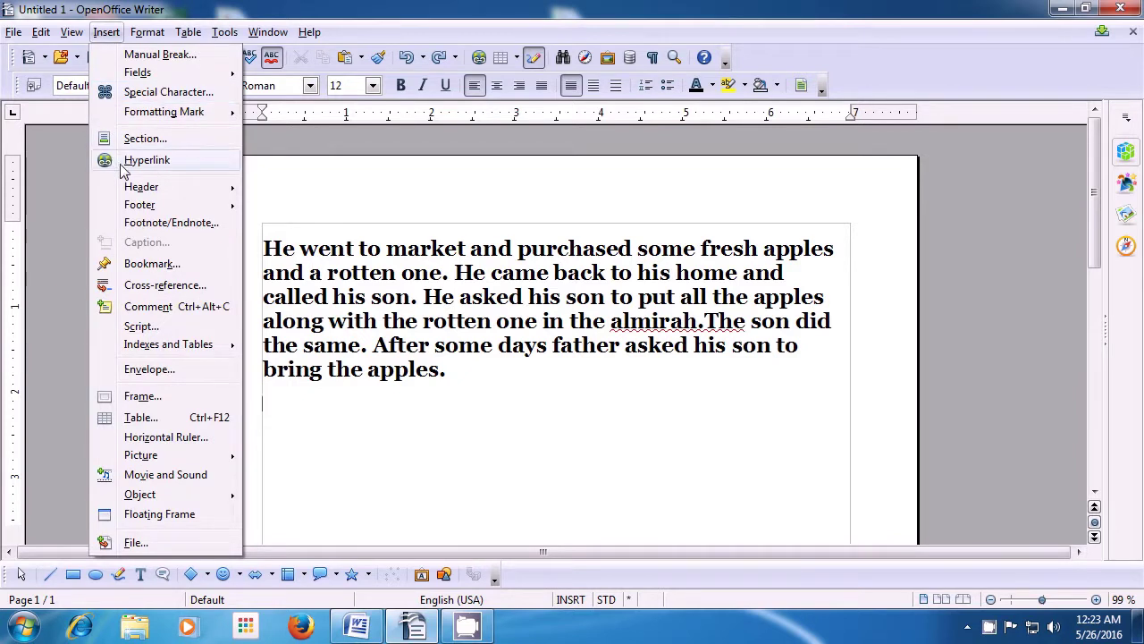
{"action": "mouse_move", "coordinate": [127, 191]}
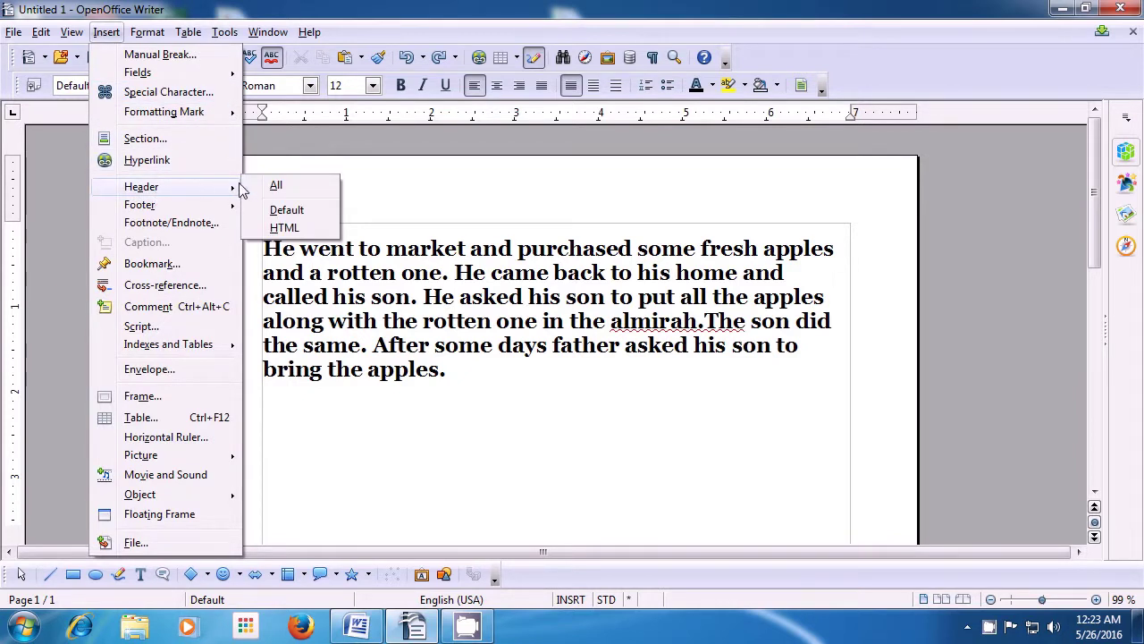
{"action": "left_click", "coordinate": [288, 213]}
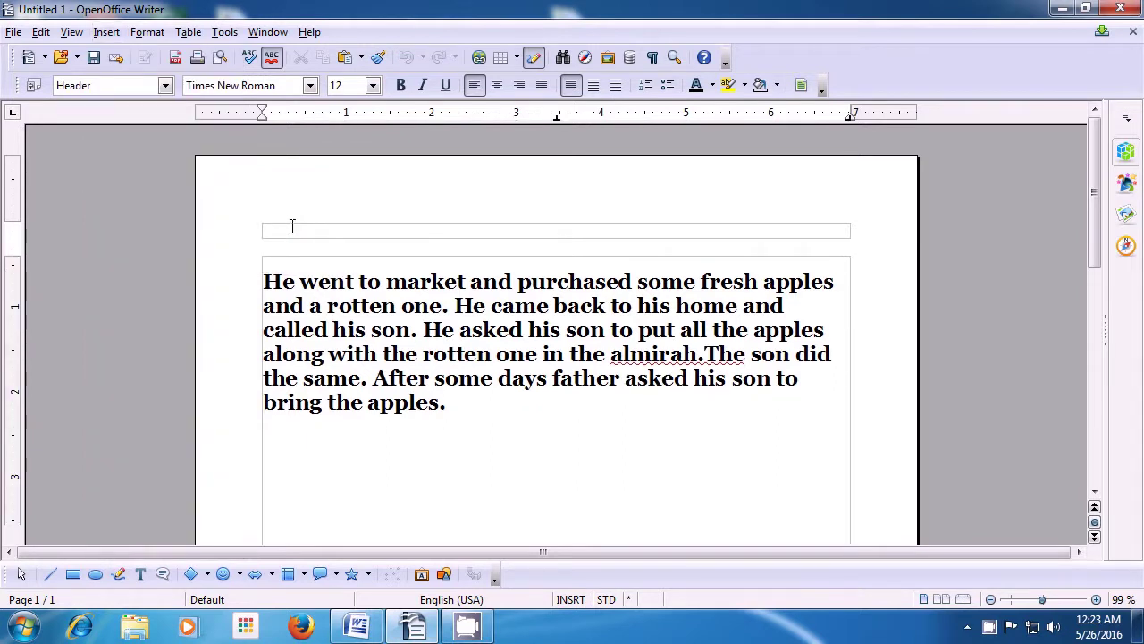
{"action": "type", "text": "Computer Shik"}
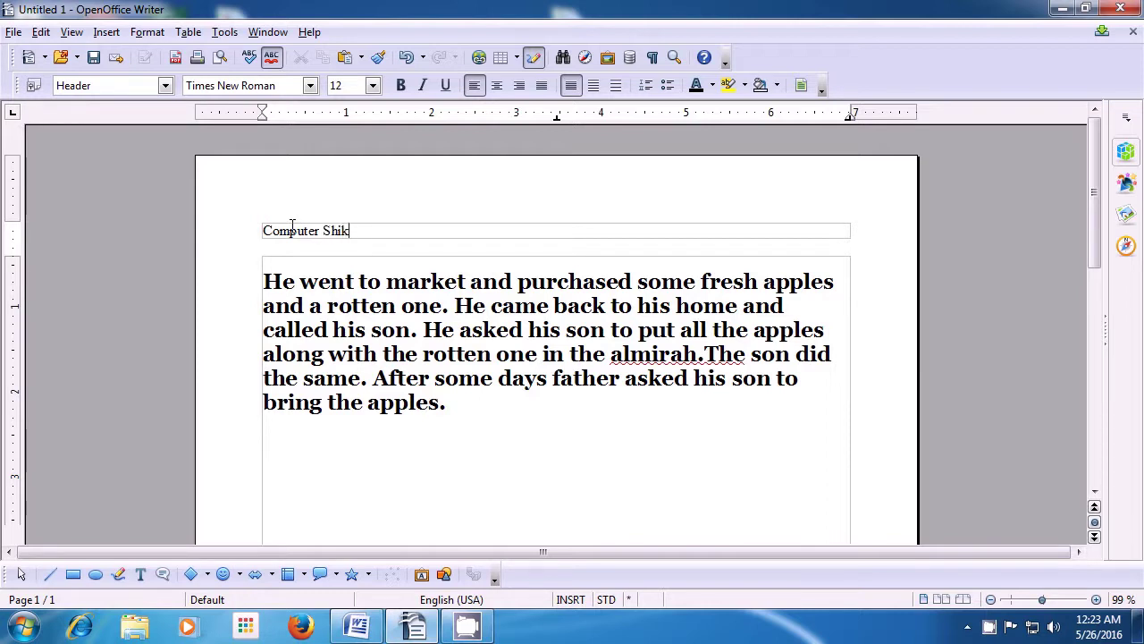
{"action": "type", "text": "sha"}
Step: Insert a date field at the header's centre tab stop, after "Computer Shiksha"
{"action": "key", "text": "Tab"}
{"action": "left_click", "coordinate": [112, 33]}
{"action": "mouse_move", "coordinate": [221, 74]}
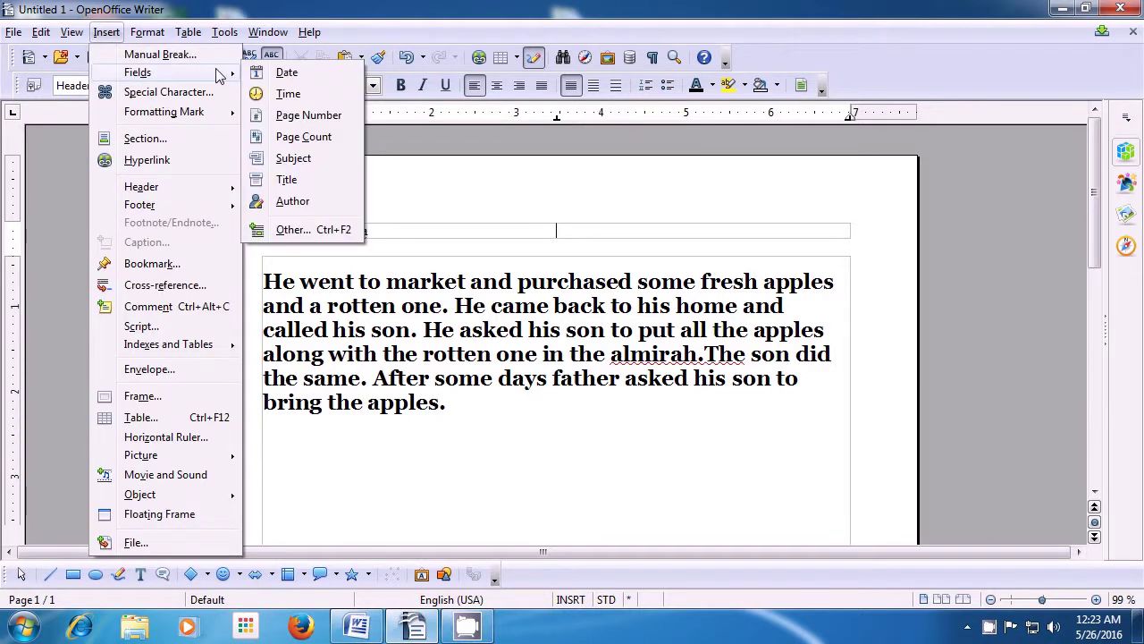
{"action": "left_click", "coordinate": [282, 74]}
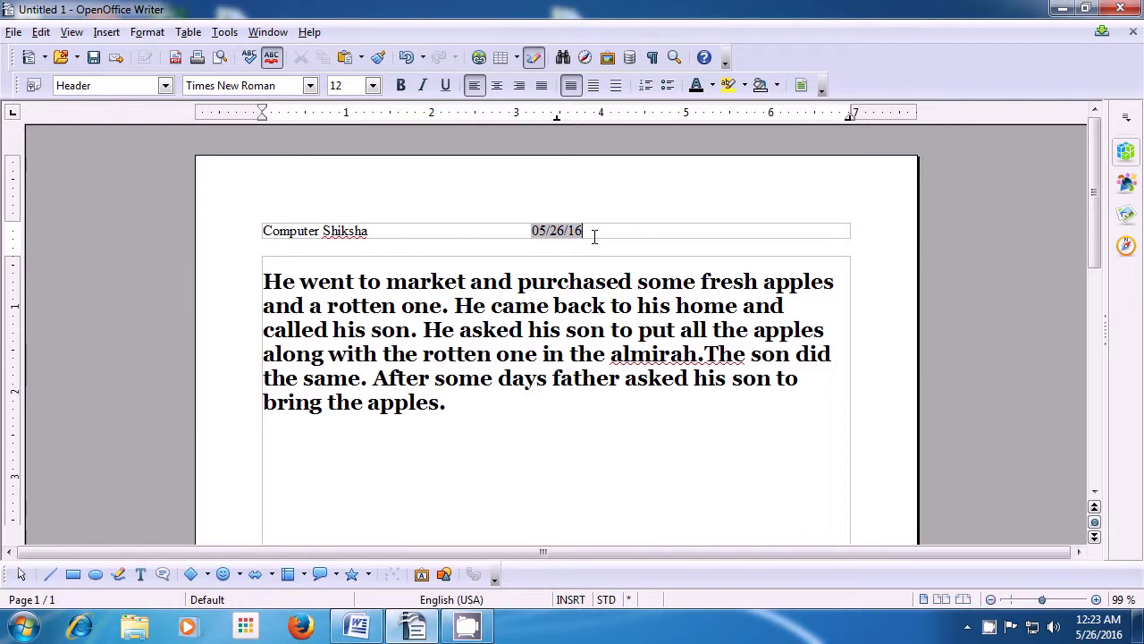
Step: Insert a document hyperlink to the file "sec 14" from the Documents library after the paragraph's last sentence
{"action": "left_click", "coordinate": [478, 402]}
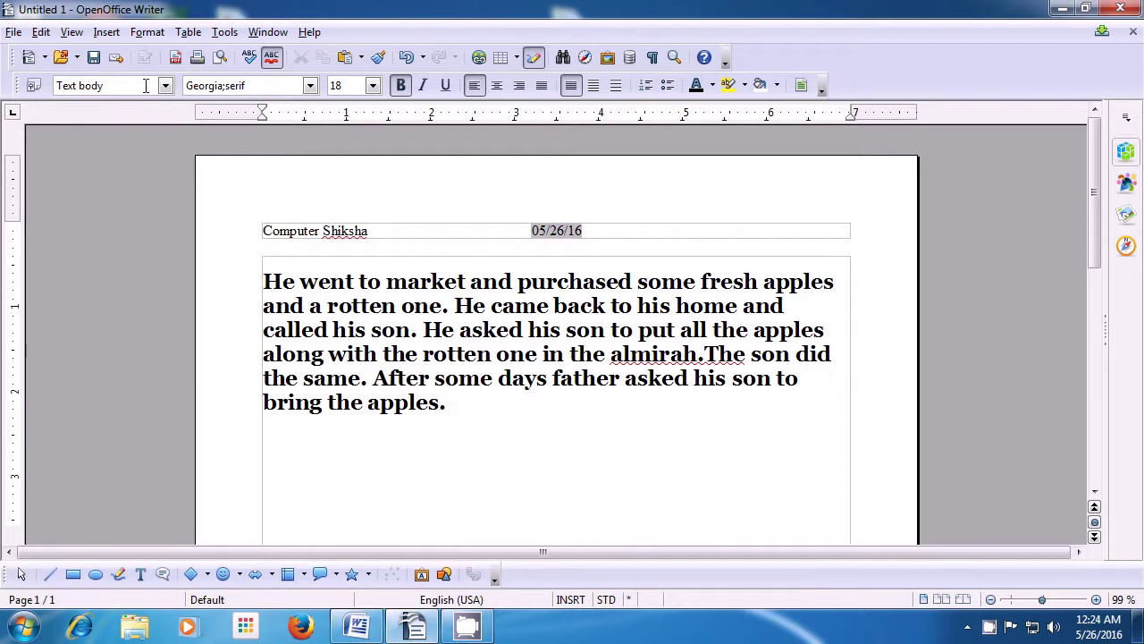
{"action": "left_click", "coordinate": [106, 34]}
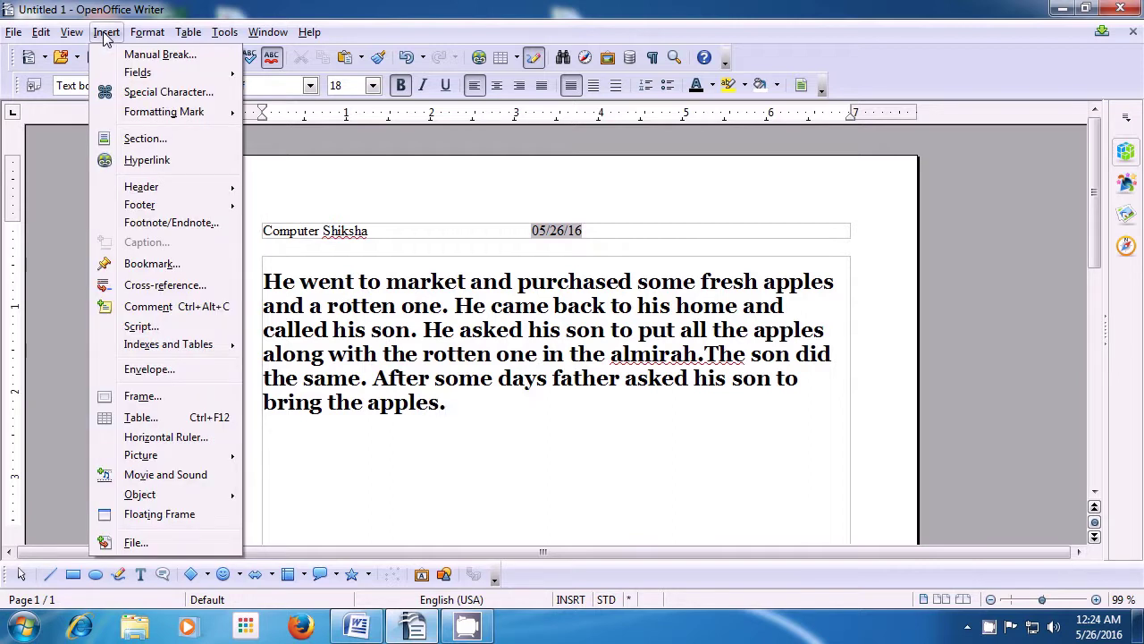
{"action": "left_click", "coordinate": [144, 163]}
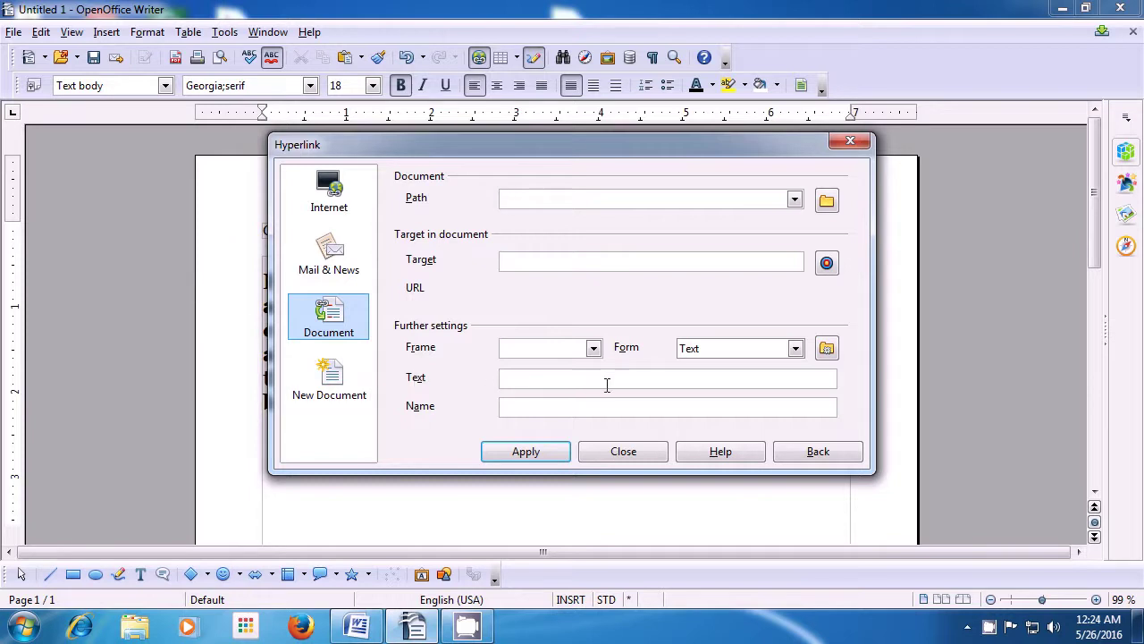
{"action": "left_click", "coordinate": [827, 203]}
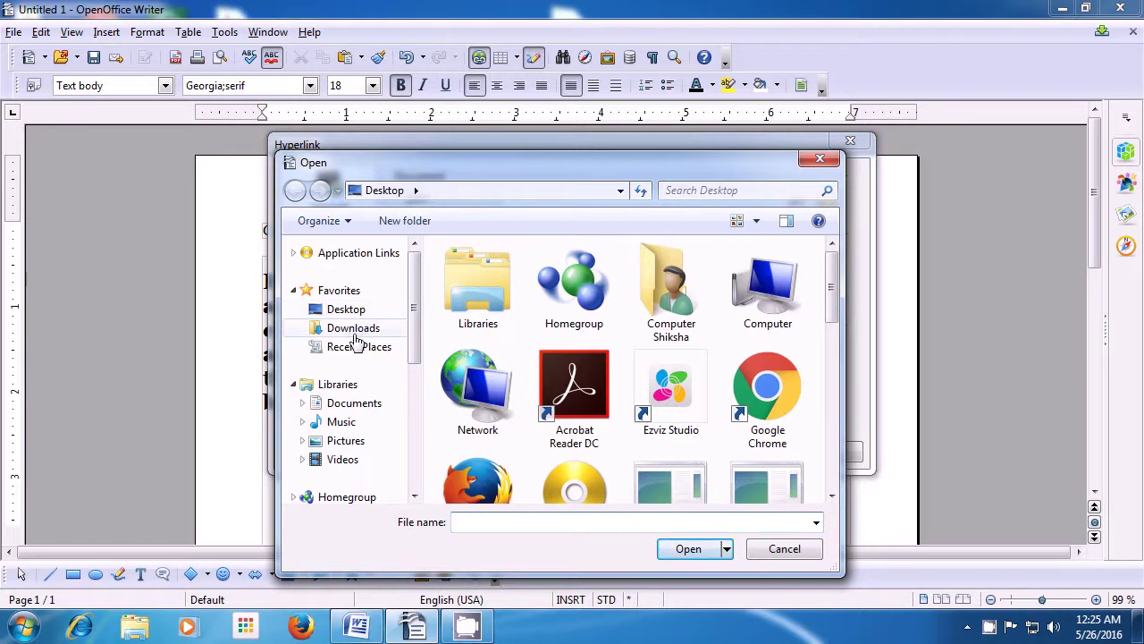
{"action": "left_click", "coordinate": [365, 409]}
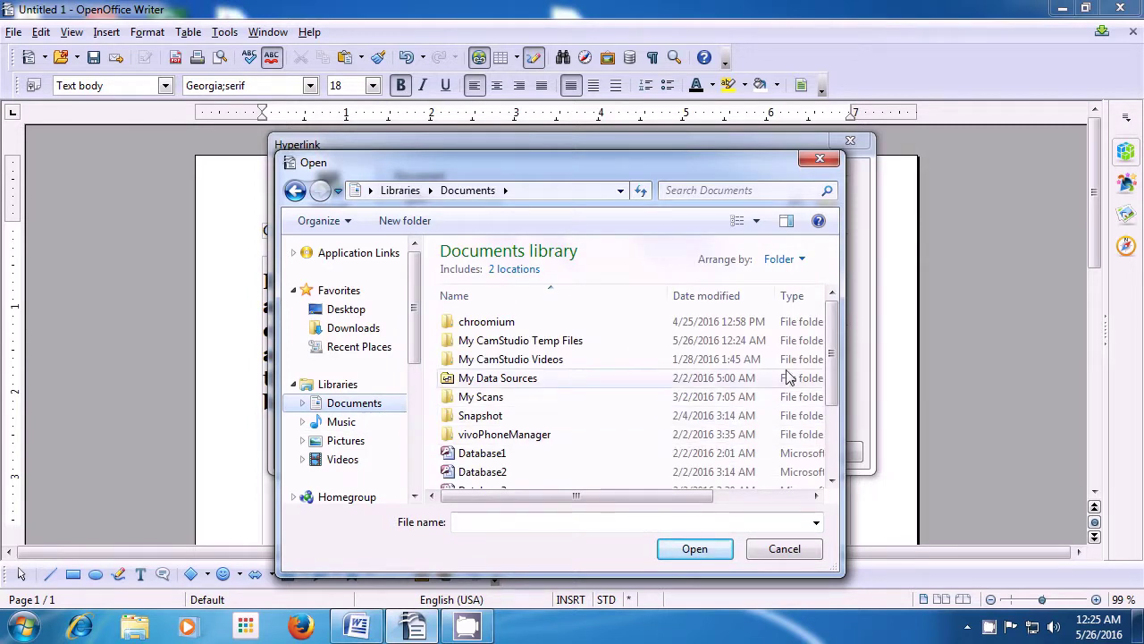
{"action": "left_click_drag", "start_coordinate": [832, 358], "coordinate": [839, 454]}
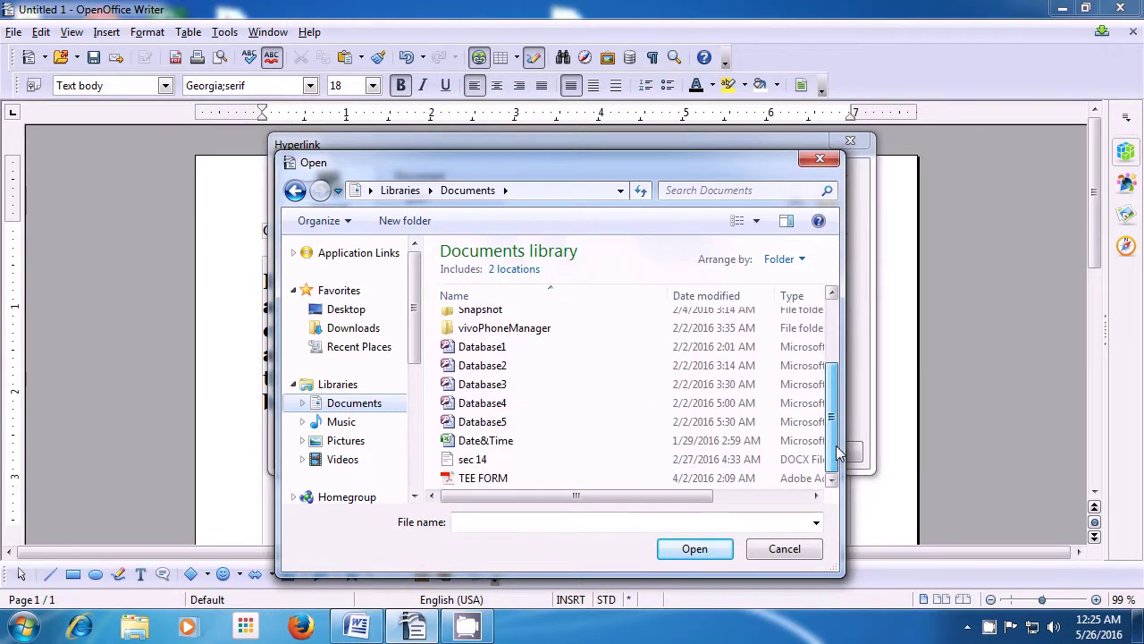
{"action": "left_click", "coordinate": [759, 463]}
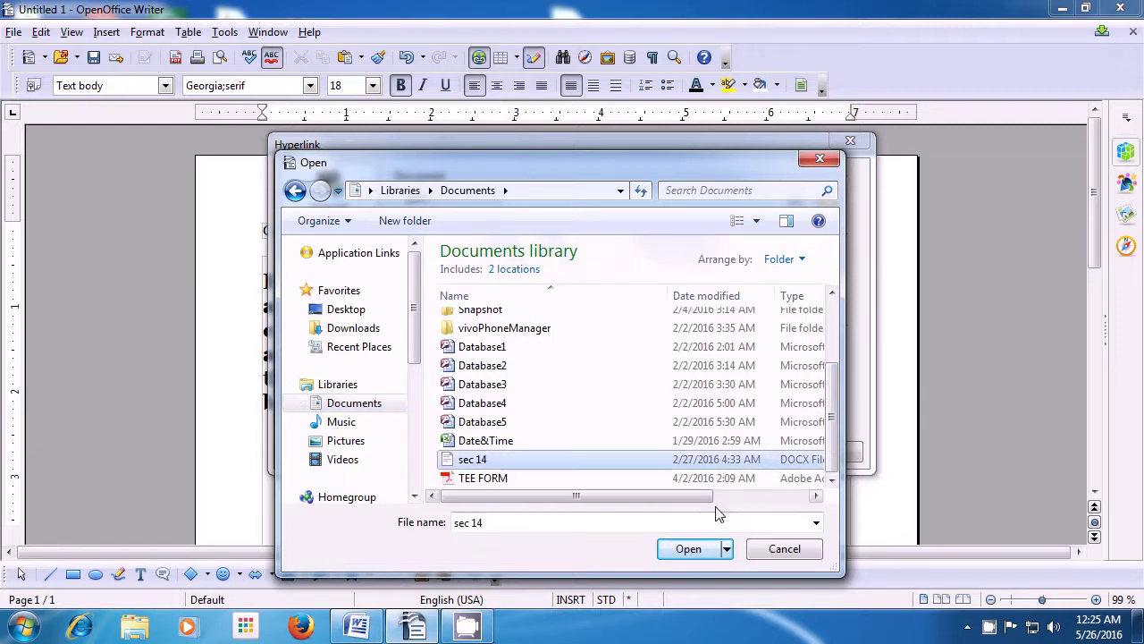
{"action": "left_click", "coordinate": [688, 549]}
{"action": "double_click", "coordinate": [759, 463]}
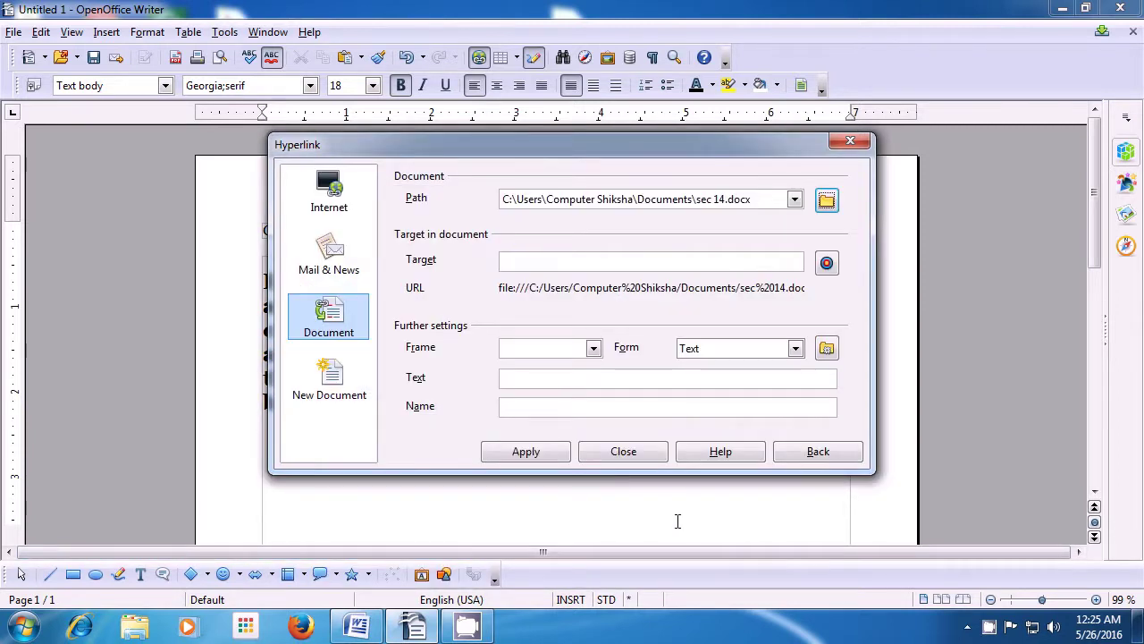
{"action": "left_click", "coordinate": [526, 453]}
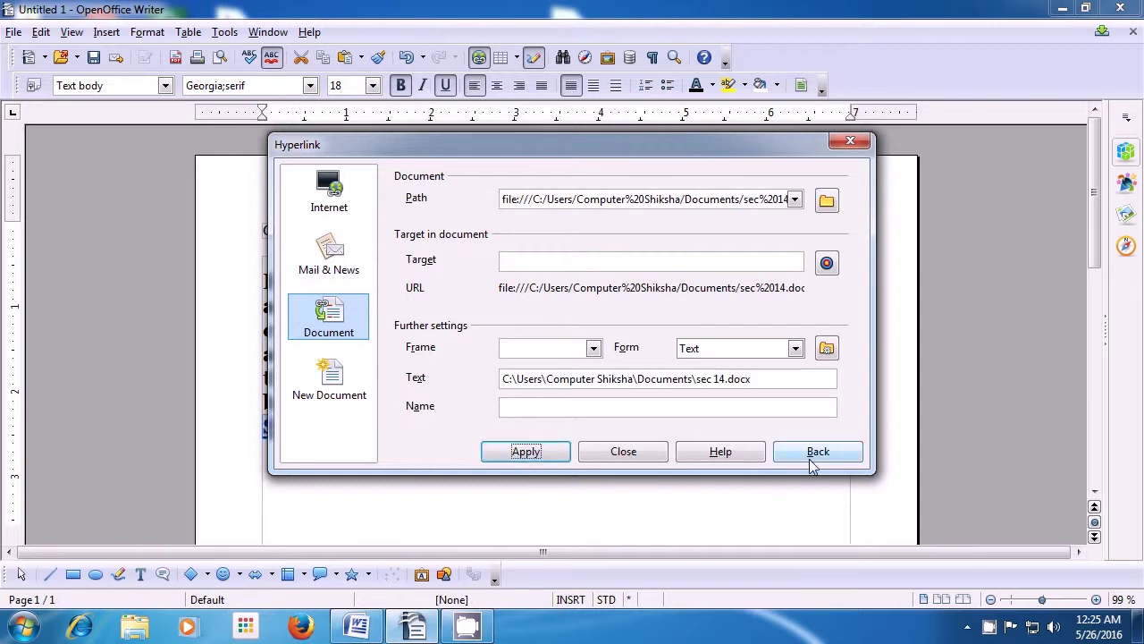
{"action": "left_click", "coordinate": [625, 453]}
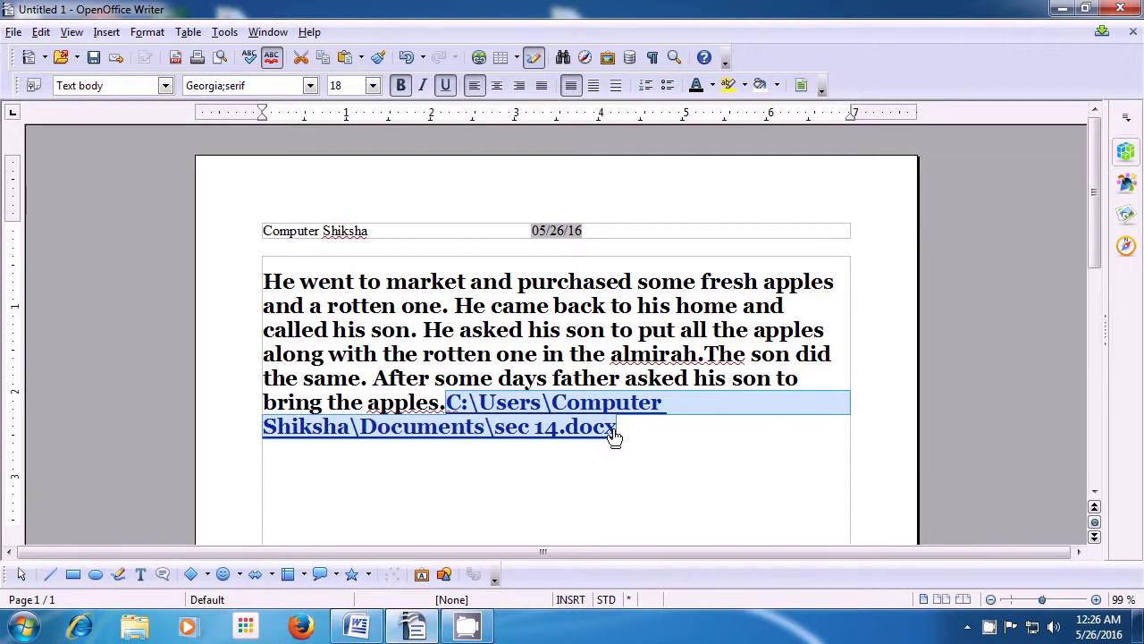
Step: Follow the "sec 14" hyperlink to open the document in Microsoft Word and look through its question pages
{"action": "key", "text": "ctrl+Return"}
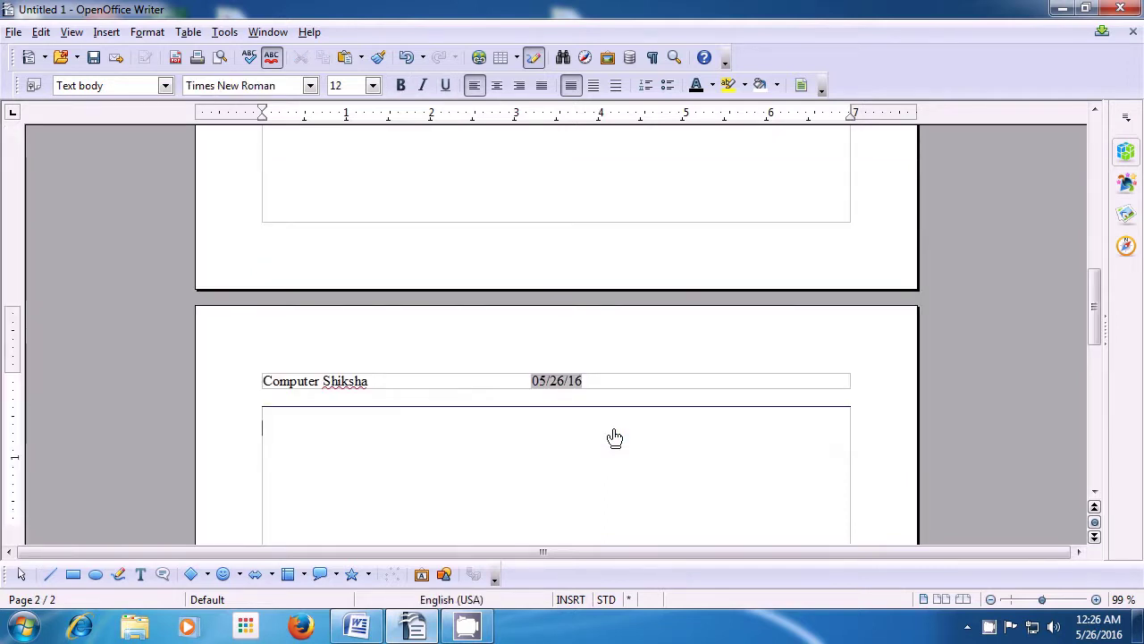
{"action": "key", "text": "ctrl+z"}
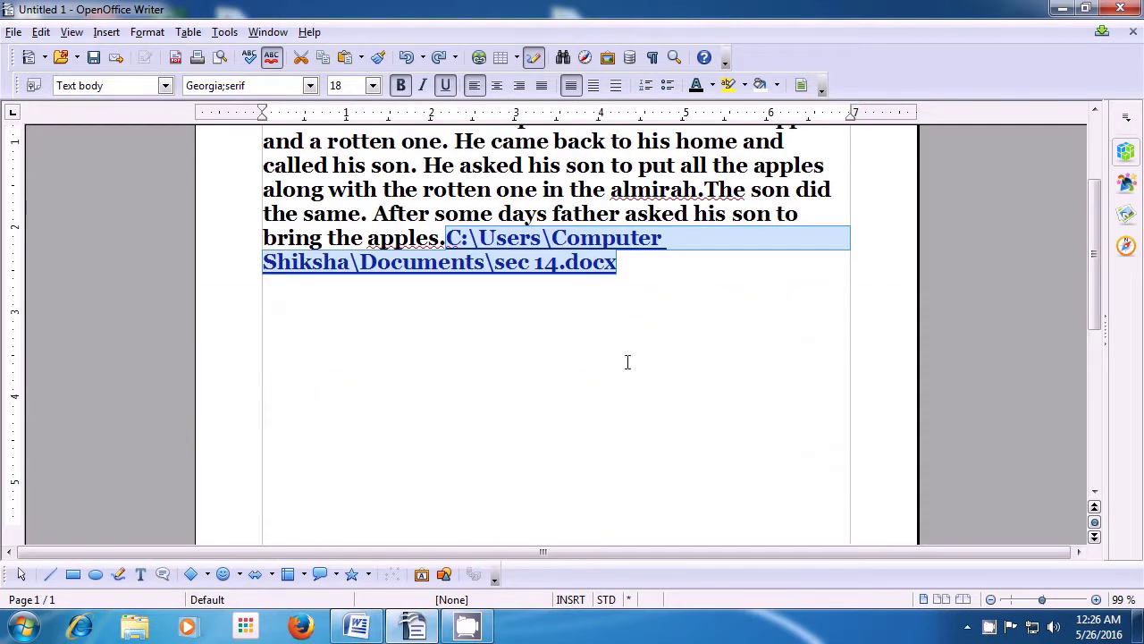
{"action": "left_click", "coordinate": [616, 272], "text": "ctrl"}
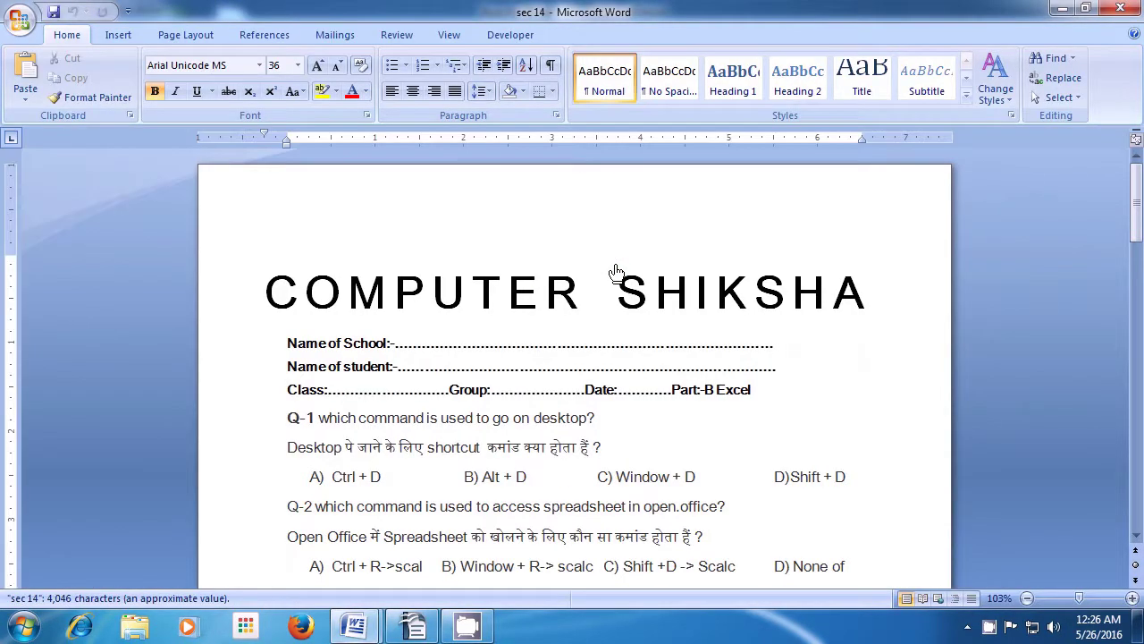
{"action": "scroll", "coordinate": [616, 268], "scroll_direction": "down", "scroll_amount": 5}
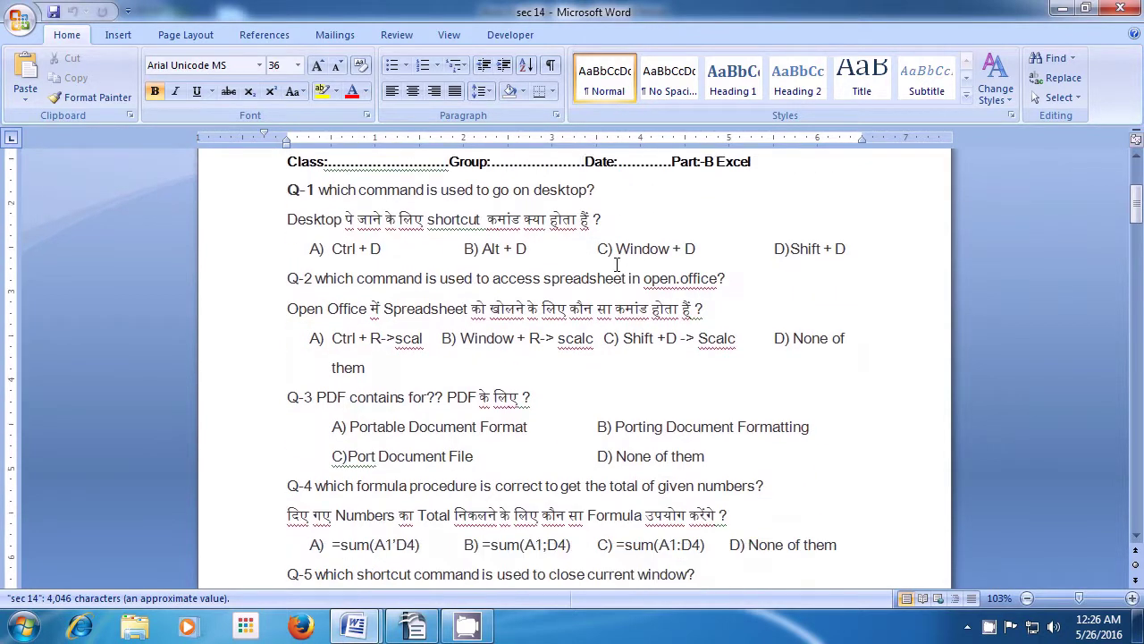
{"action": "scroll", "coordinate": [616, 264], "scroll_direction": "down", "scroll_amount": 9}
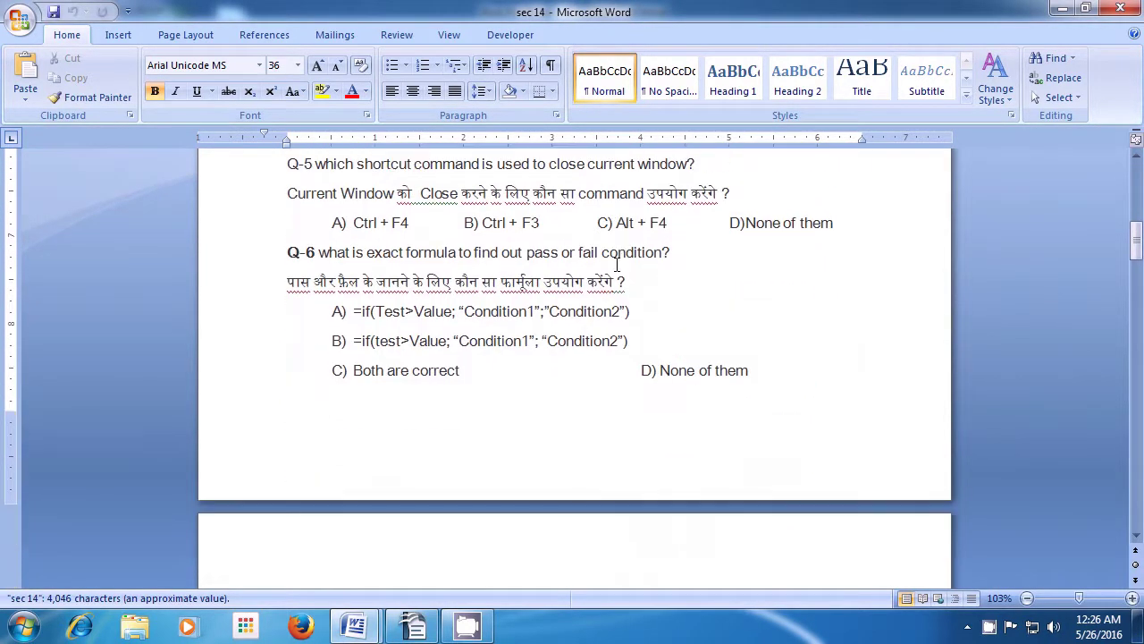
{"action": "scroll", "coordinate": [616, 265], "scroll_direction": "up", "scroll_amount": 14}
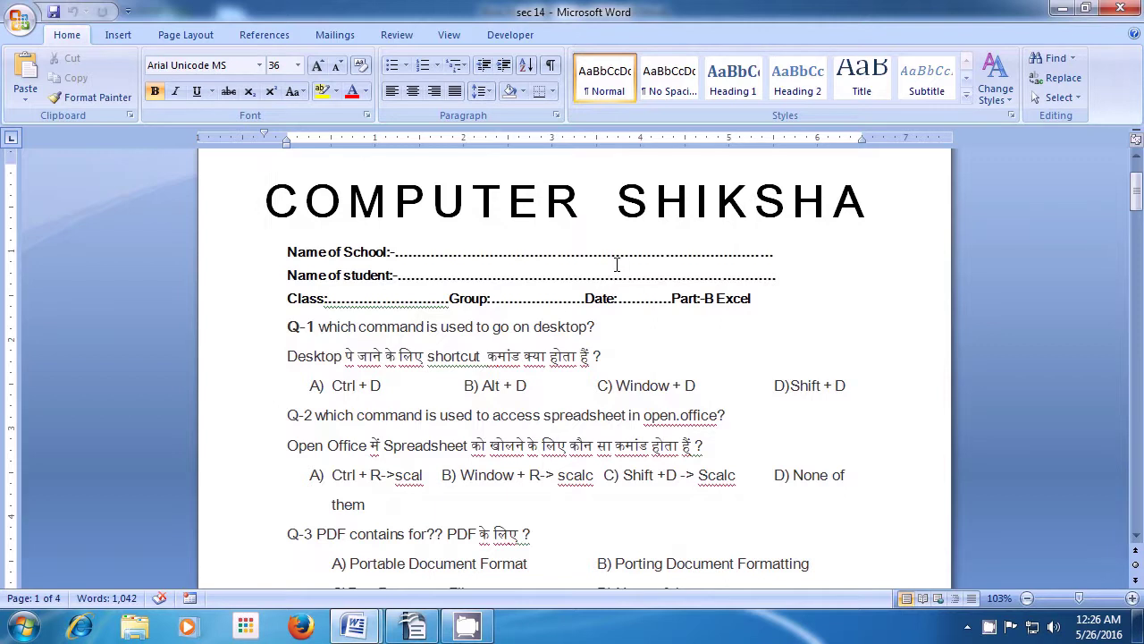
{"action": "scroll", "coordinate": [616, 265], "scroll_direction": "down", "scroll_amount": 7}
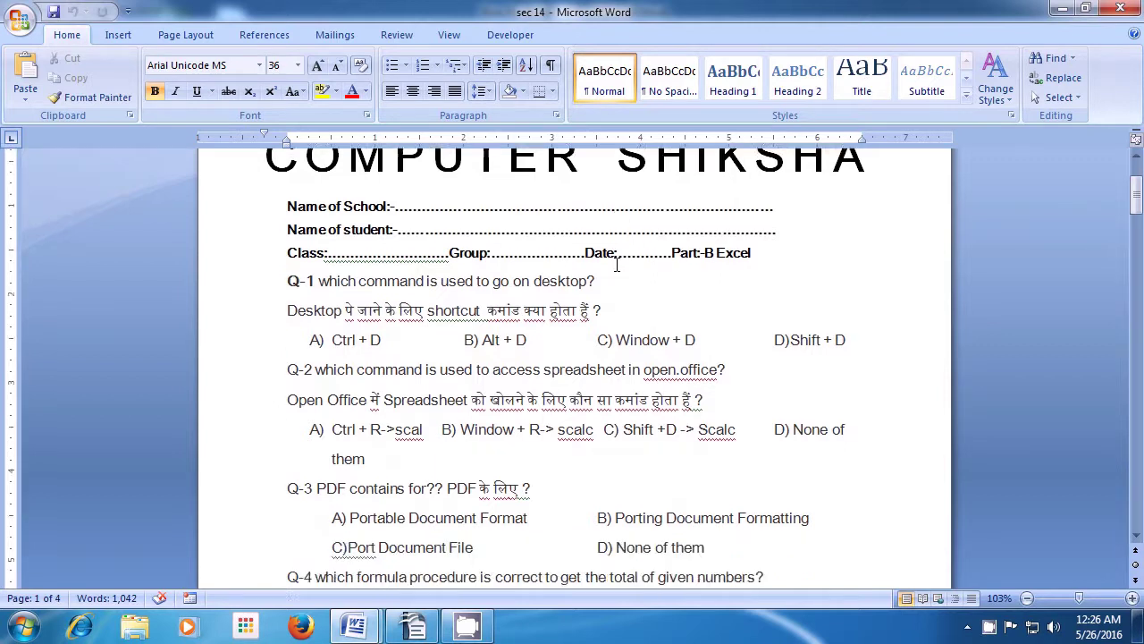
{"action": "scroll", "coordinate": [616, 265], "scroll_direction": "down", "scroll_amount": 14}
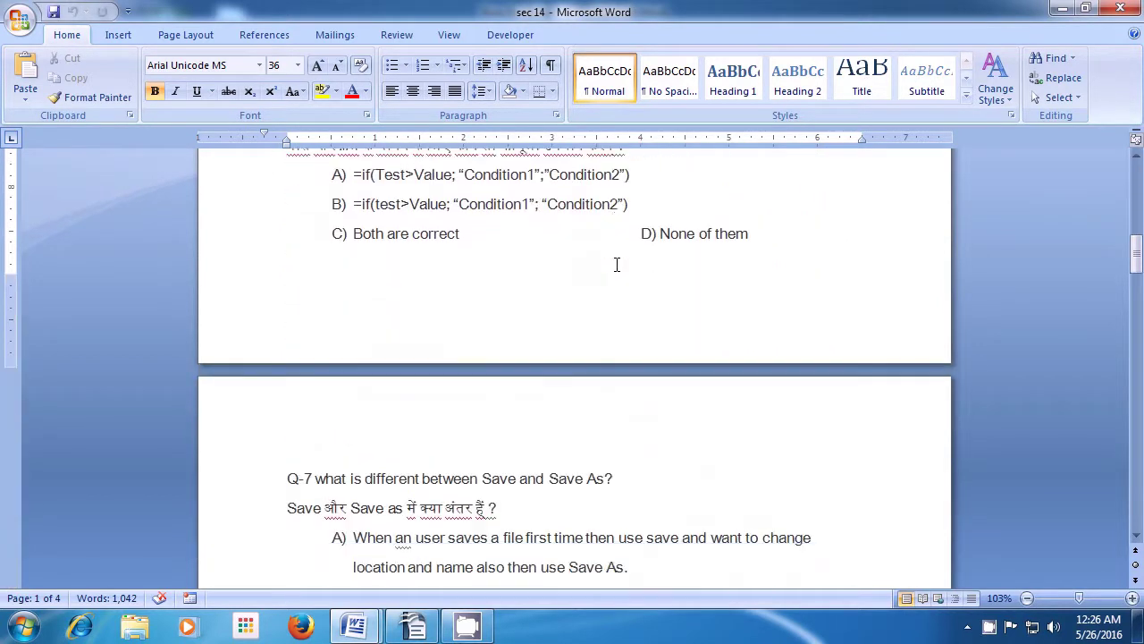
{"action": "scroll", "coordinate": [616, 265], "scroll_direction": "up", "scroll_amount": 4}
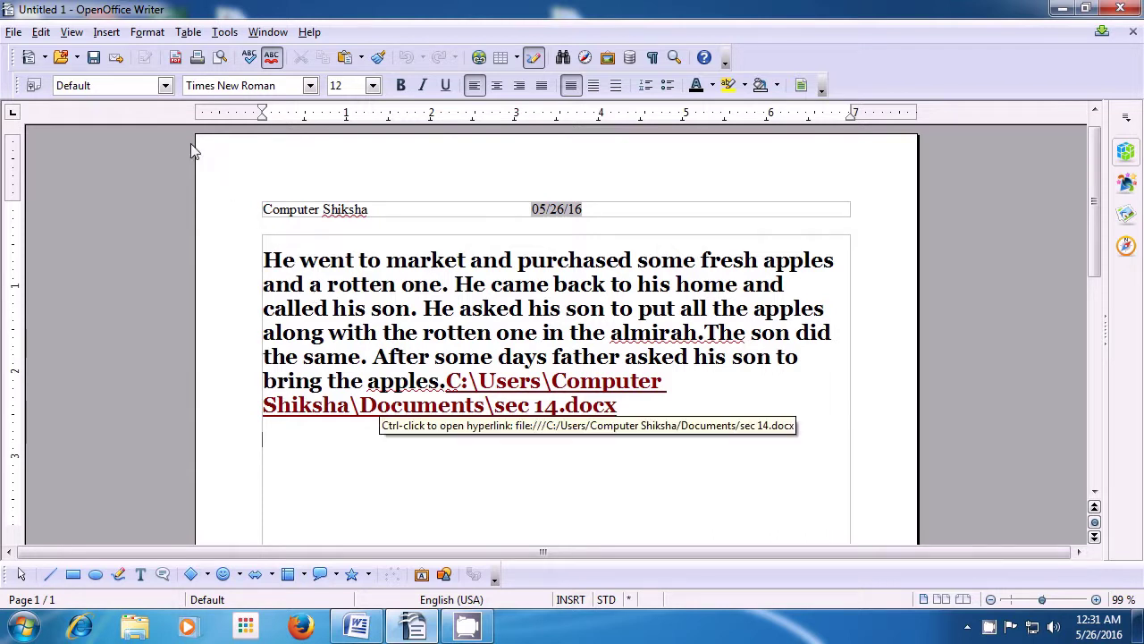
Step: Add a footer to the Default page style and insert a page number field at its centre tab stop
{"action": "left_click", "coordinate": [106, 36]}
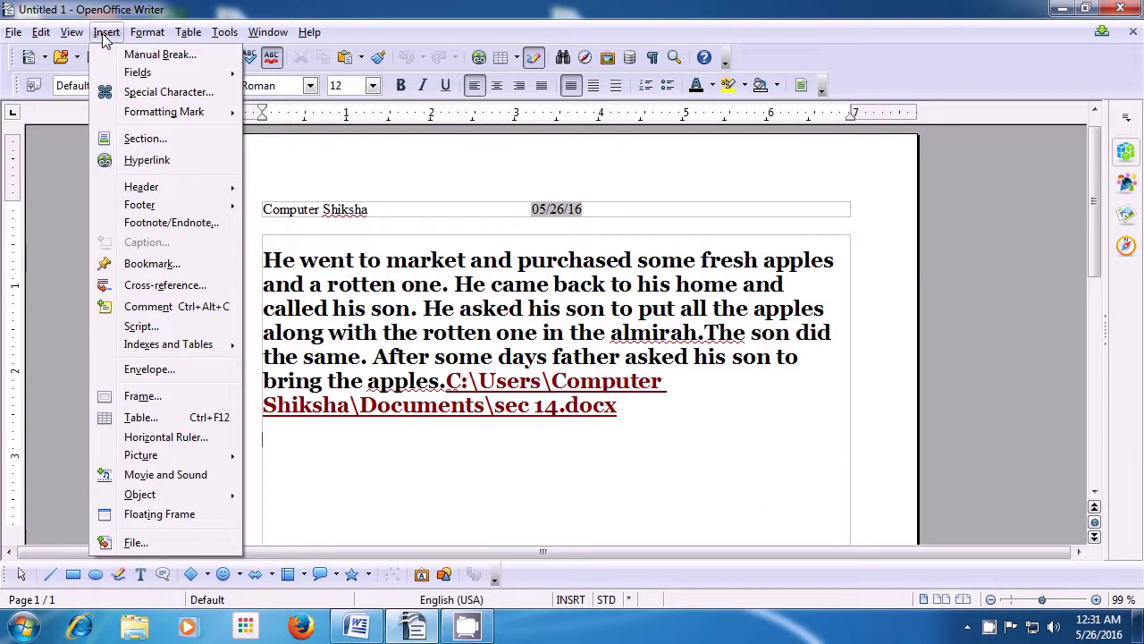
{"action": "mouse_move", "coordinate": [139, 211]}
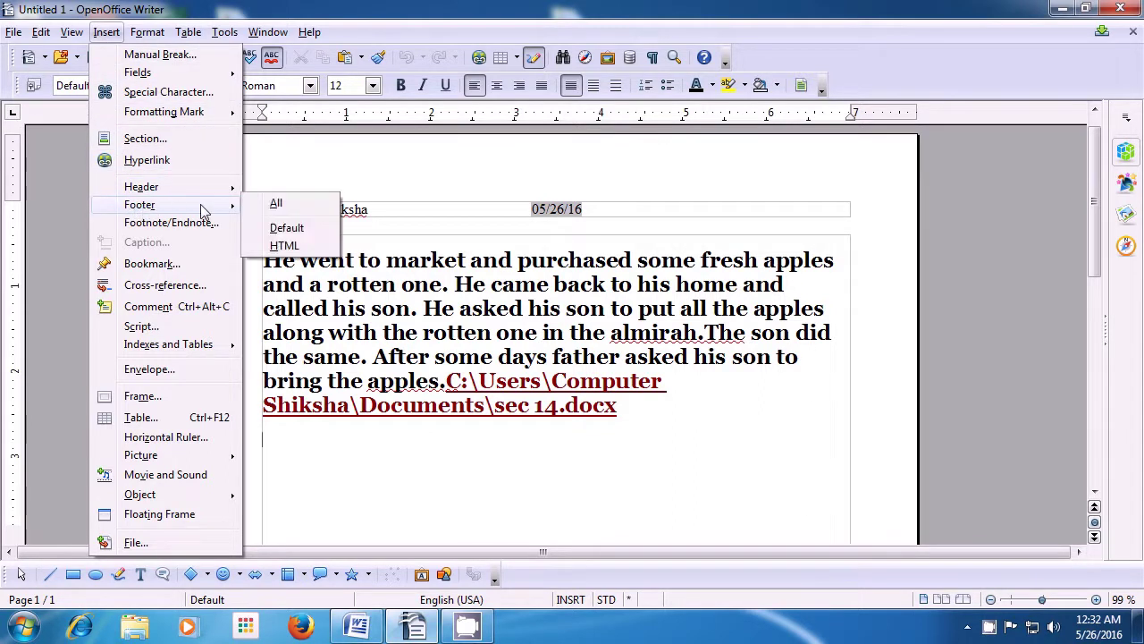
{"action": "left_click", "coordinate": [287, 229]}
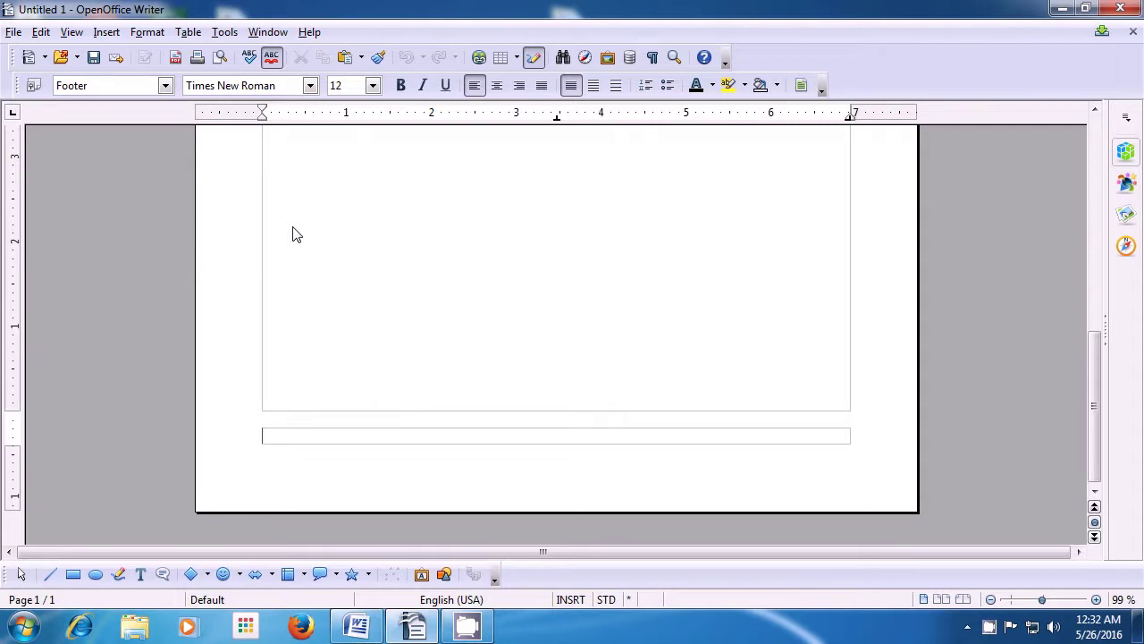
{"action": "key", "text": "Tab"}
{"action": "left_click", "coordinate": [104, 34]}
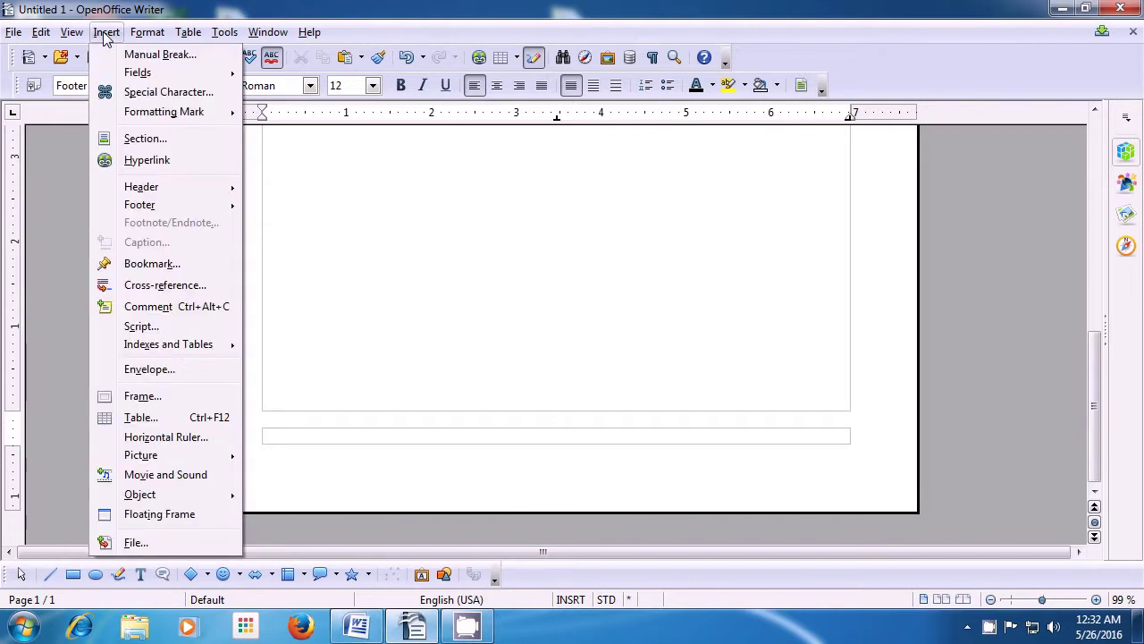
{"action": "mouse_move", "coordinate": [136, 77]}
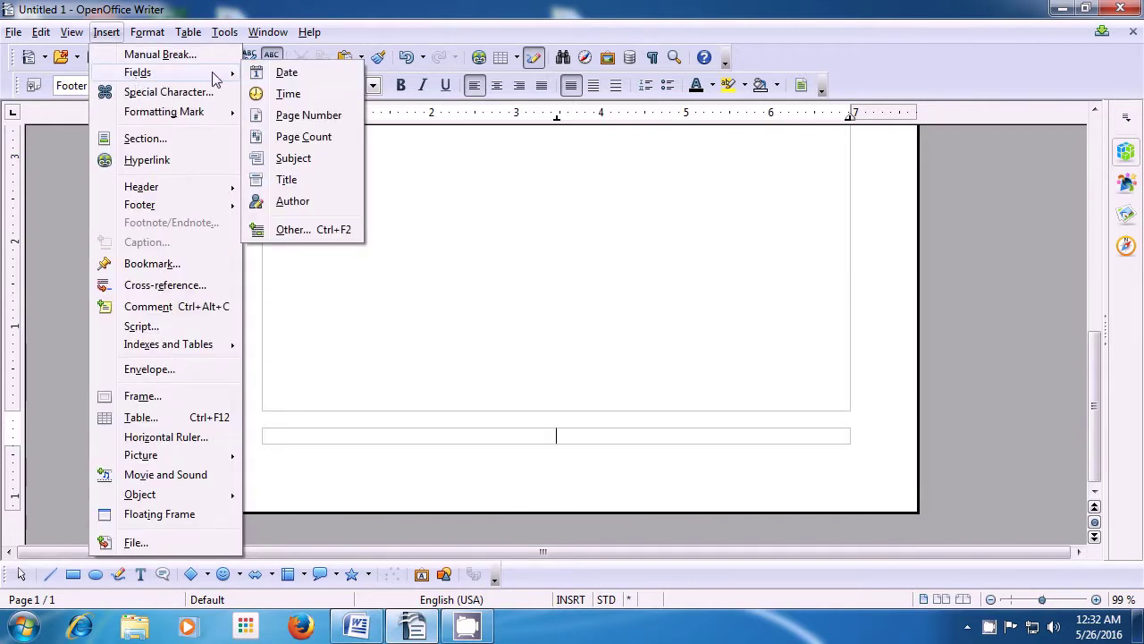
{"action": "left_click", "coordinate": [288, 119]}
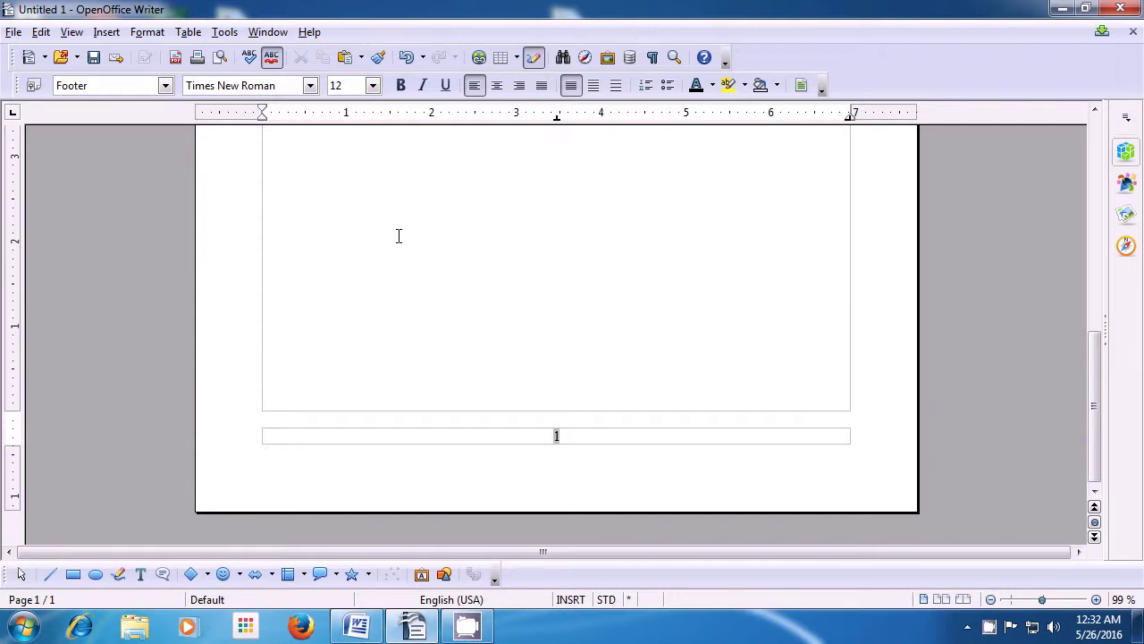
{"action": "scroll", "coordinate": [399, 235], "scroll_direction": "up", "scroll_amount": 10}
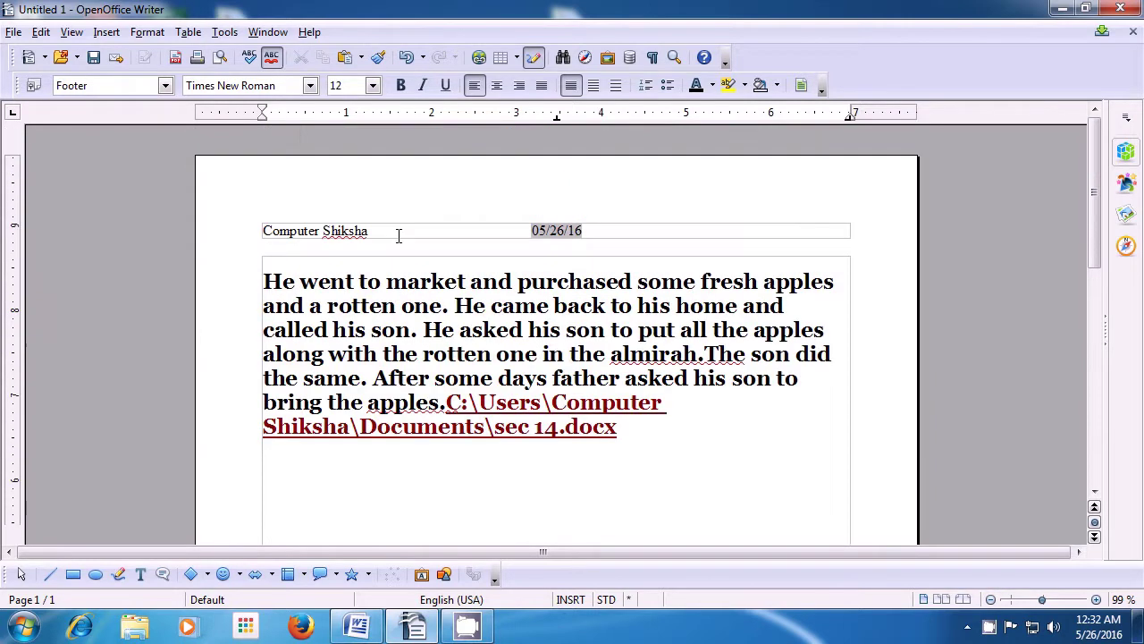
{"action": "scroll", "coordinate": [399, 235], "scroll_direction": "down", "scroll_amount": 10}
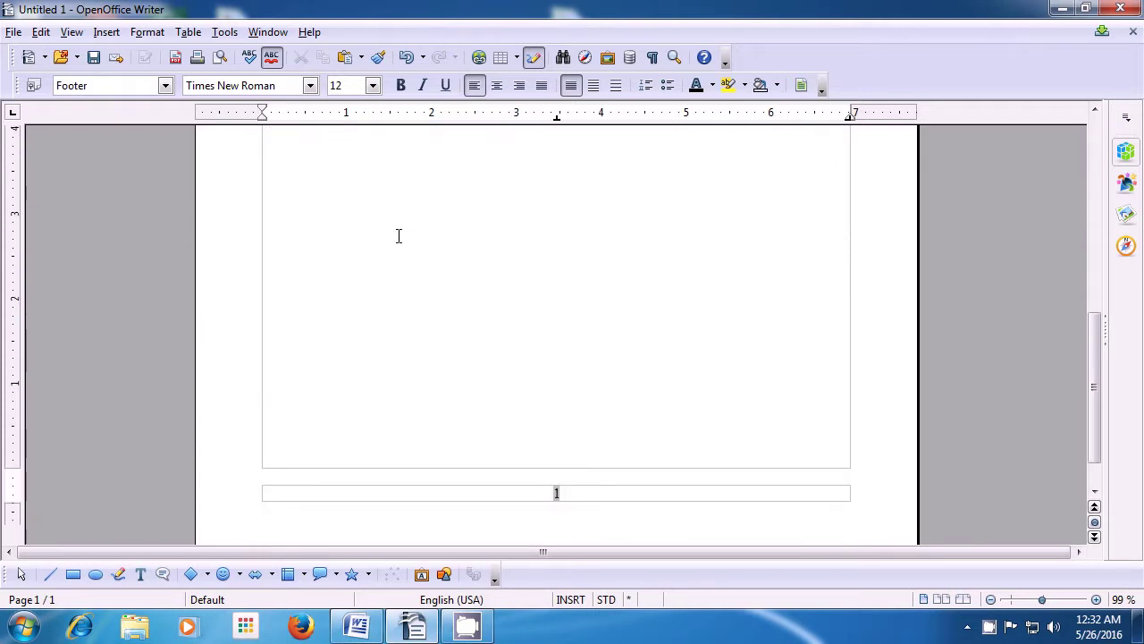
{"action": "scroll", "coordinate": [398, 235], "scroll_direction": "up", "scroll_amount": 5}
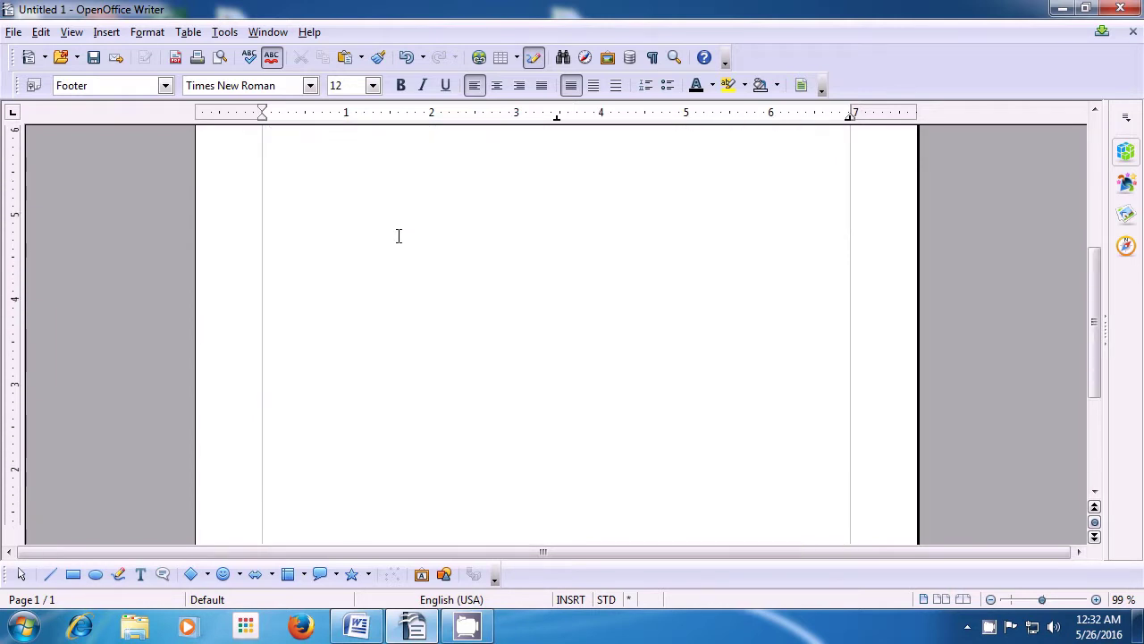
Step: Draw a five-pointed star about 1.95 by 2.10 inches in the empty area below the hyperlink
{"action": "left_click", "coordinate": [271, 345]}
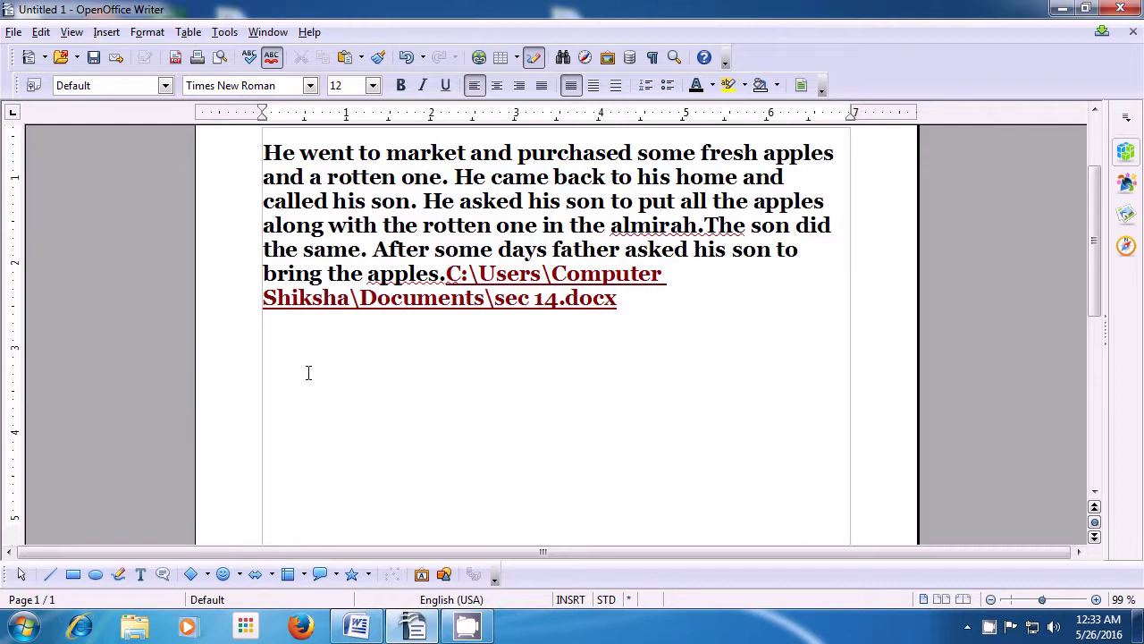
{"action": "left_click", "coordinate": [354, 574]}
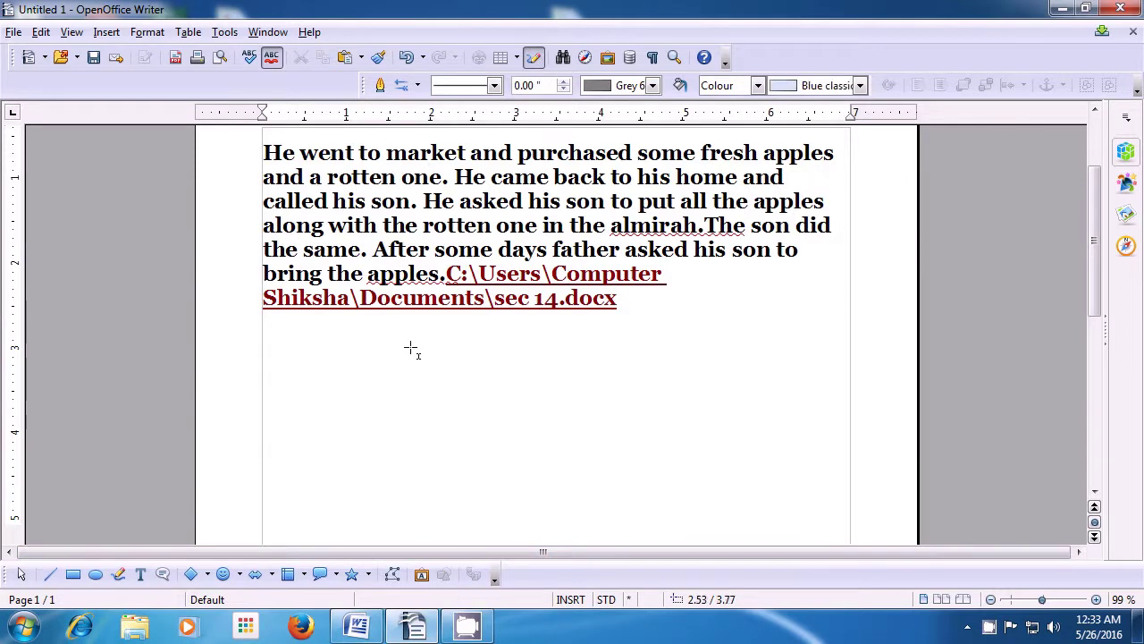
{"action": "mouse_move", "coordinate": [411, 348]}
{"action": "left_mouse_down"}
{"action": "mouse_move", "coordinate": [471, 420]}
{"action": "mouse_move", "coordinate": [526, 458]}
{"action": "mouse_move", "coordinate": [577, 529]}
{"action": "left_mouse_up"}
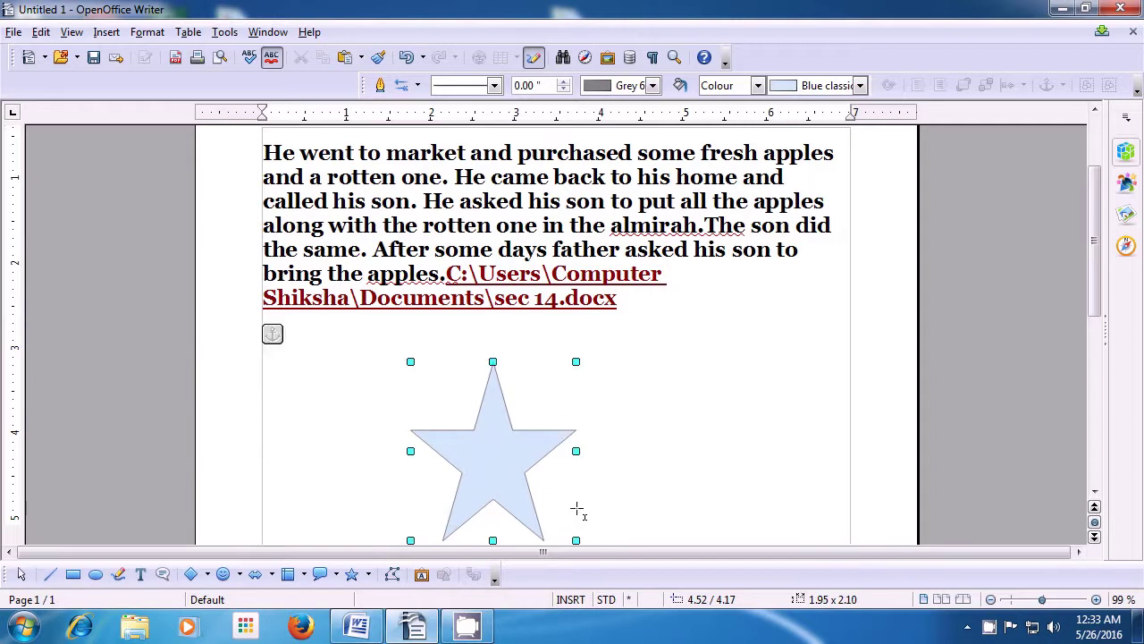
Step: Set the star's outline to the 2 Dots 1 Dash line style with a width of 0.08 inches
{"action": "scroll", "coordinate": [621, 416], "scroll_direction": "down", "scroll_amount": 3}
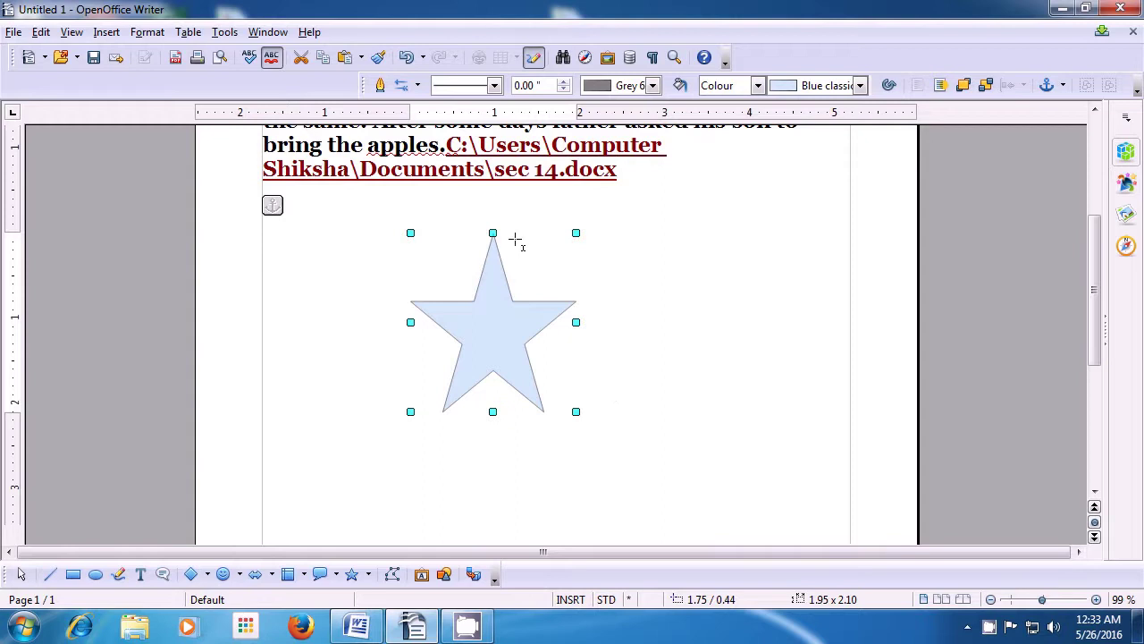
{"action": "left_click", "coordinate": [495, 86]}
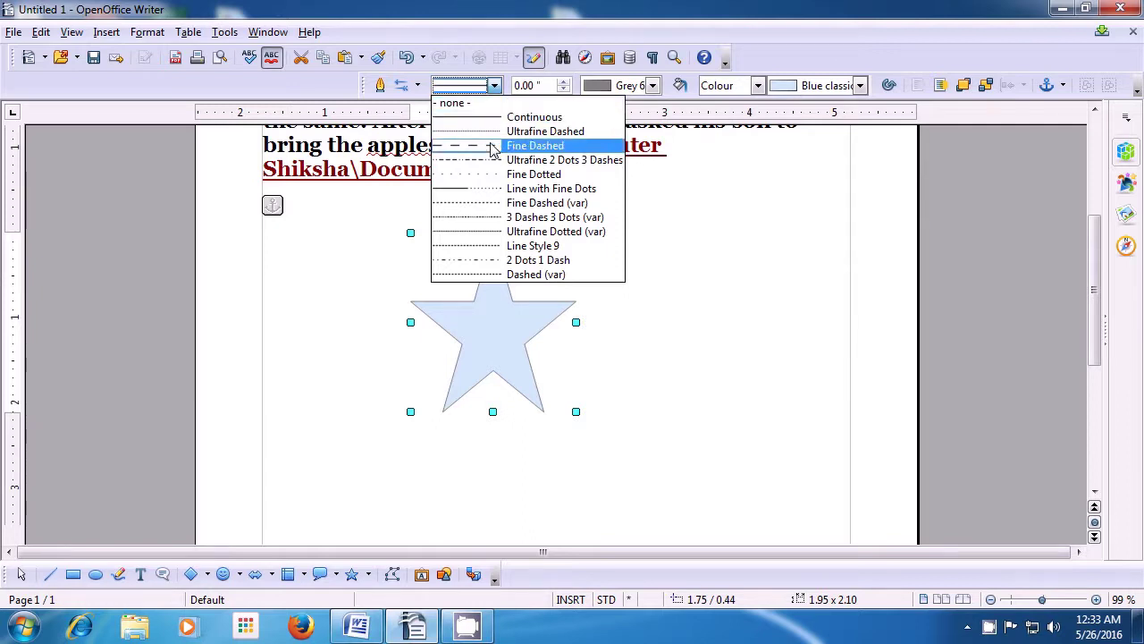
{"action": "left_click", "coordinate": [511, 261]}
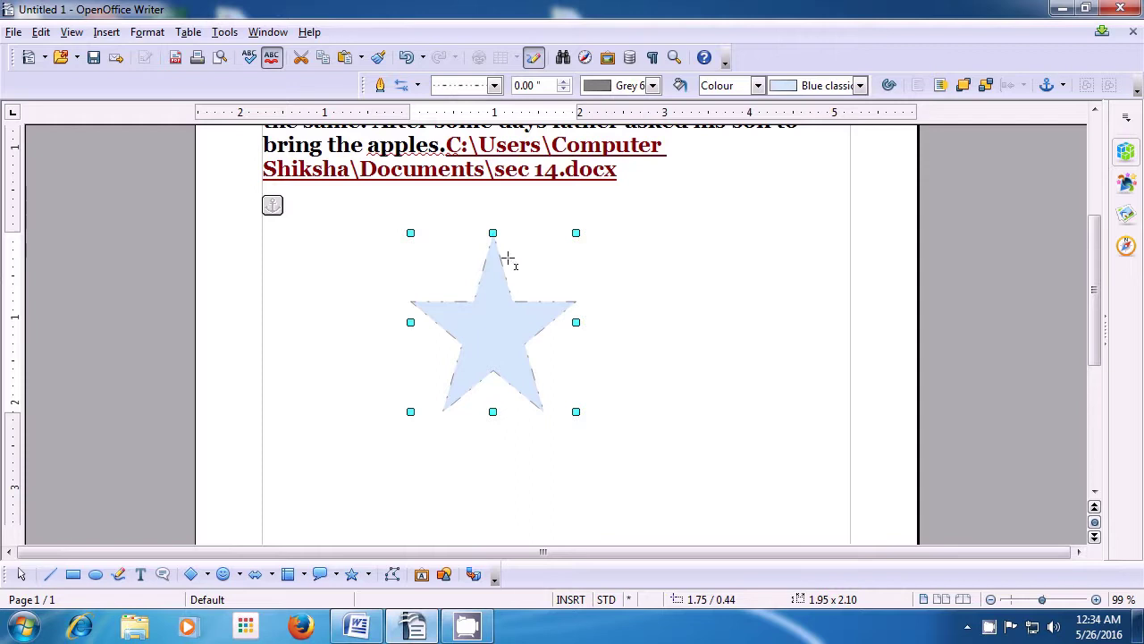
{"action": "left_click", "coordinate": [564, 82]}
{"action": "left_click", "coordinate": [564, 82]}
{"action": "left_click", "coordinate": [564, 81]}
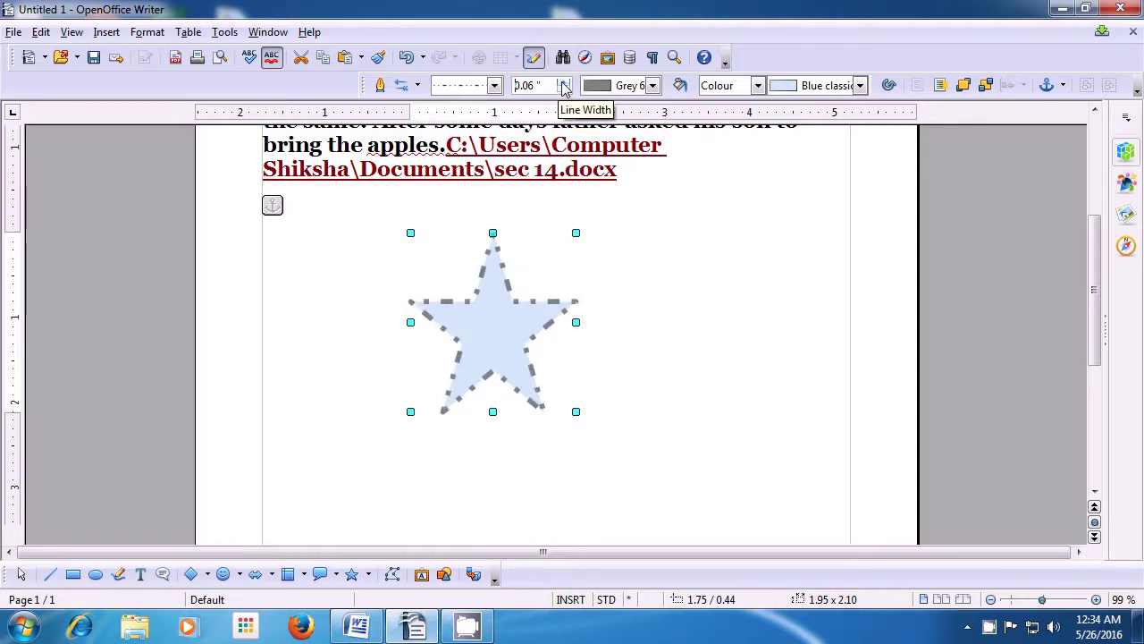
{"action": "left_click", "coordinate": [564, 82]}
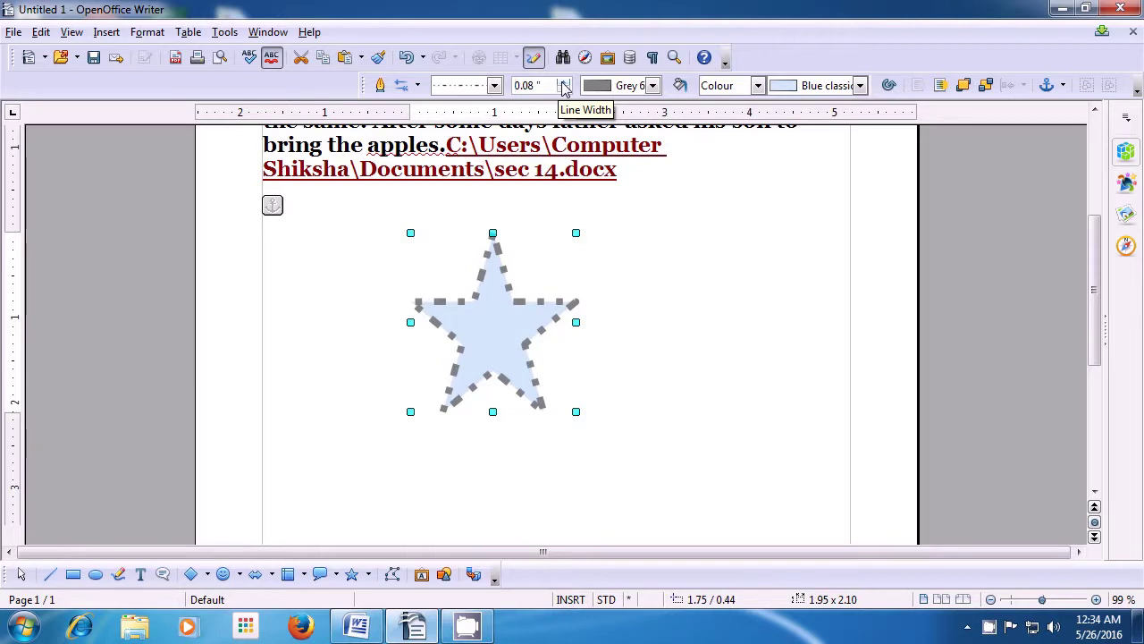
Step: Change the star's outline colour to Purple 7
{"action": "left_click", "coordinate": [653, 85]}
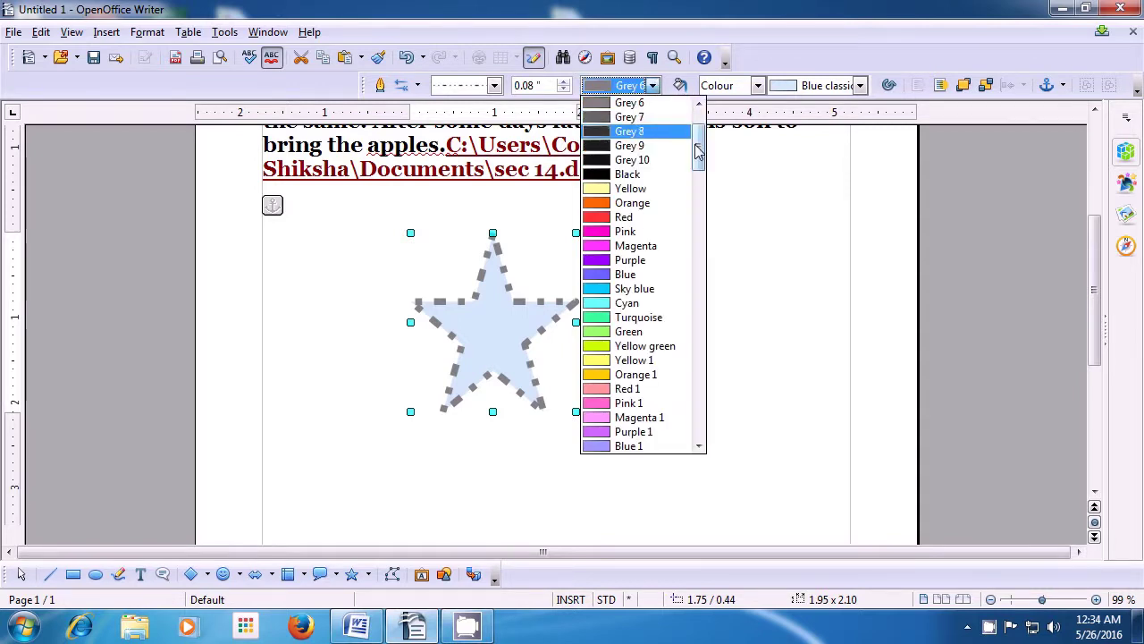
{"action": "left_click_drag", "start_coordinate": [698, 147], "coordinate": [699, 306]}
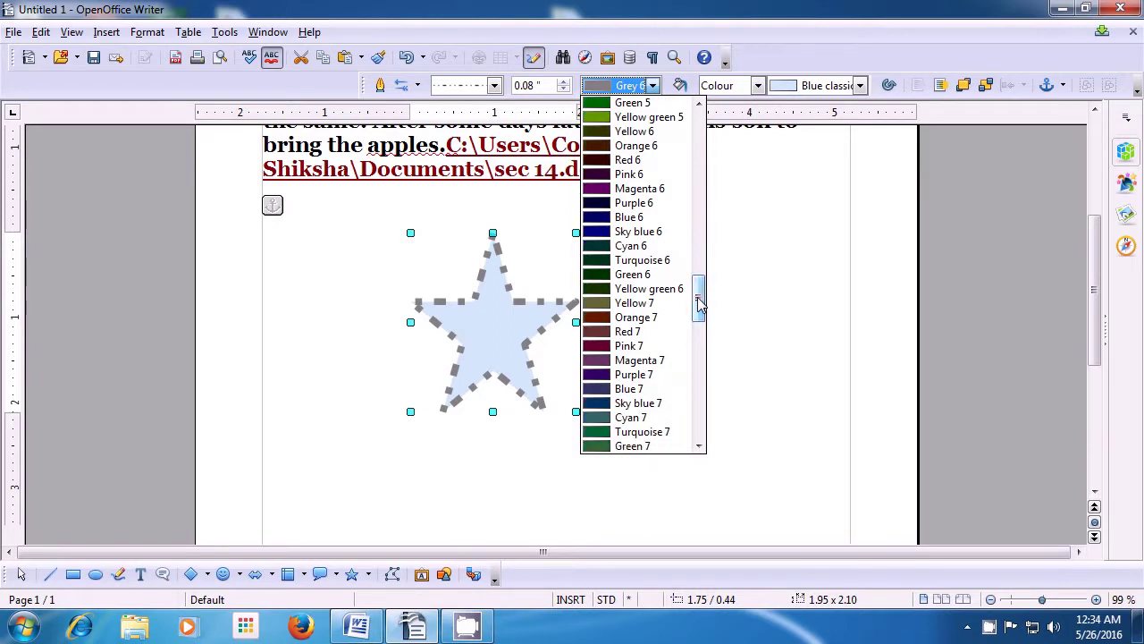
{"action": "left_click", "coordinate": [630, 375]}
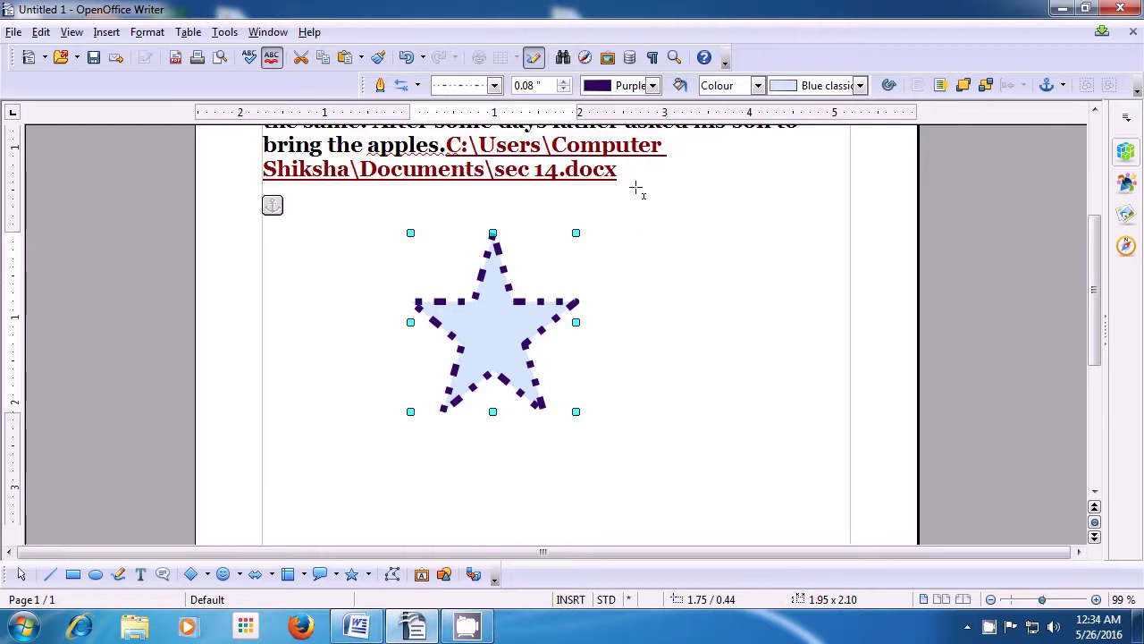
Step: Fill the star's area with the solid colour Green 5
{"action": "left_click", "coordinate": [758, 86]}
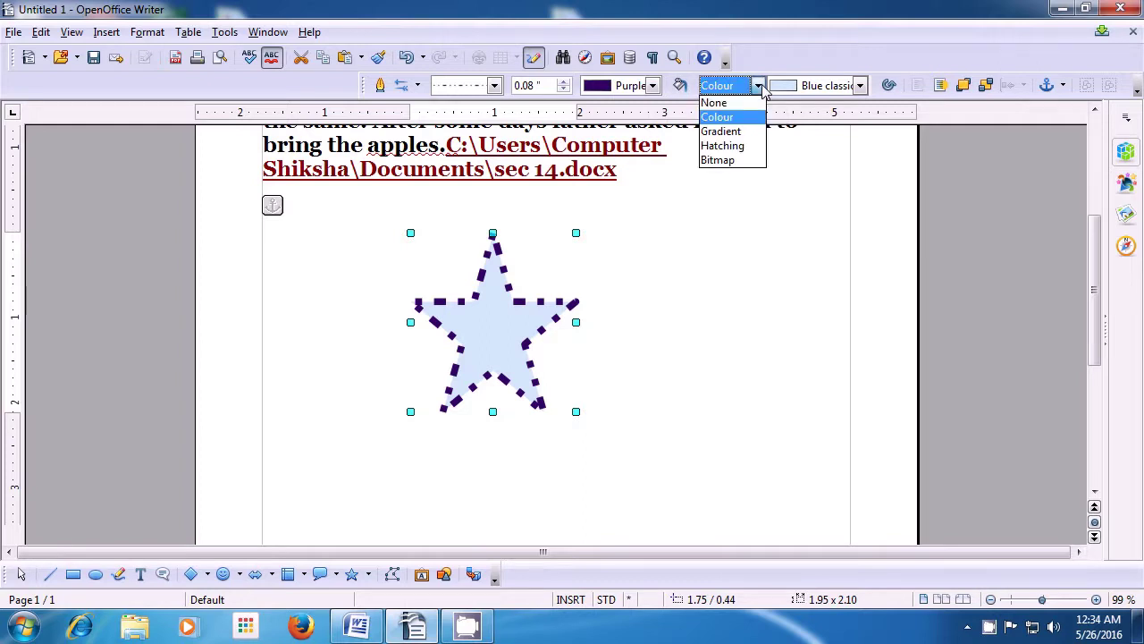
{"action": "left_click", "coordinate": [679, 87]}
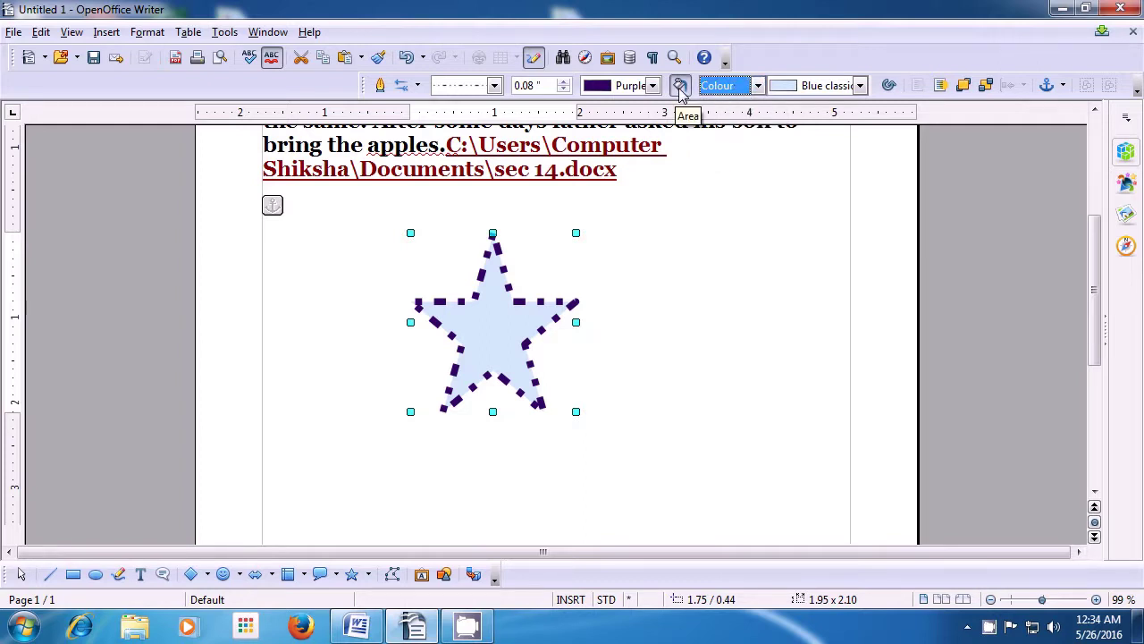
{"action": "left_click", "coordinate": [679, 87]}
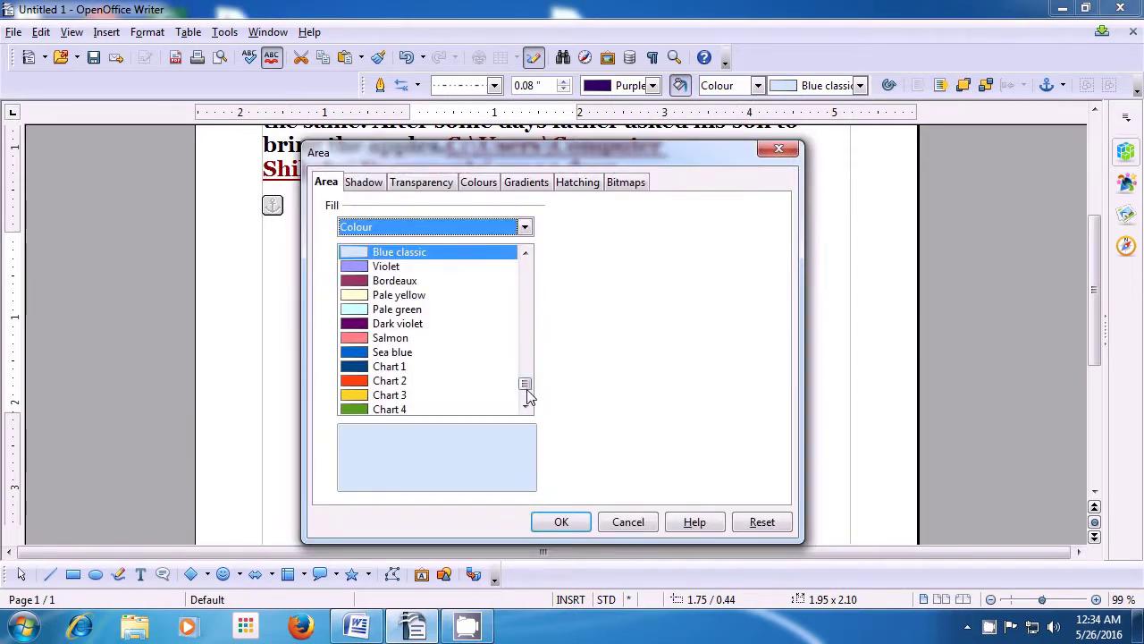
{"action": "left_click_drag", "start_coordinate": [526, 396], "coordinate": [519, 324]}
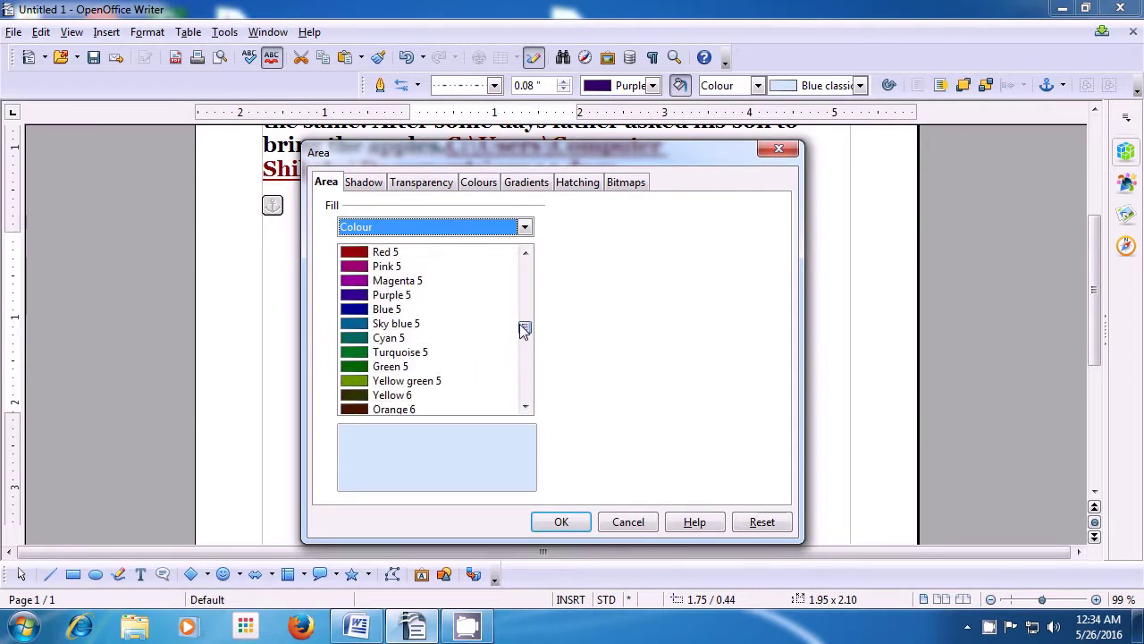
{"action": "left_click", "coordinate": [352, 368]}
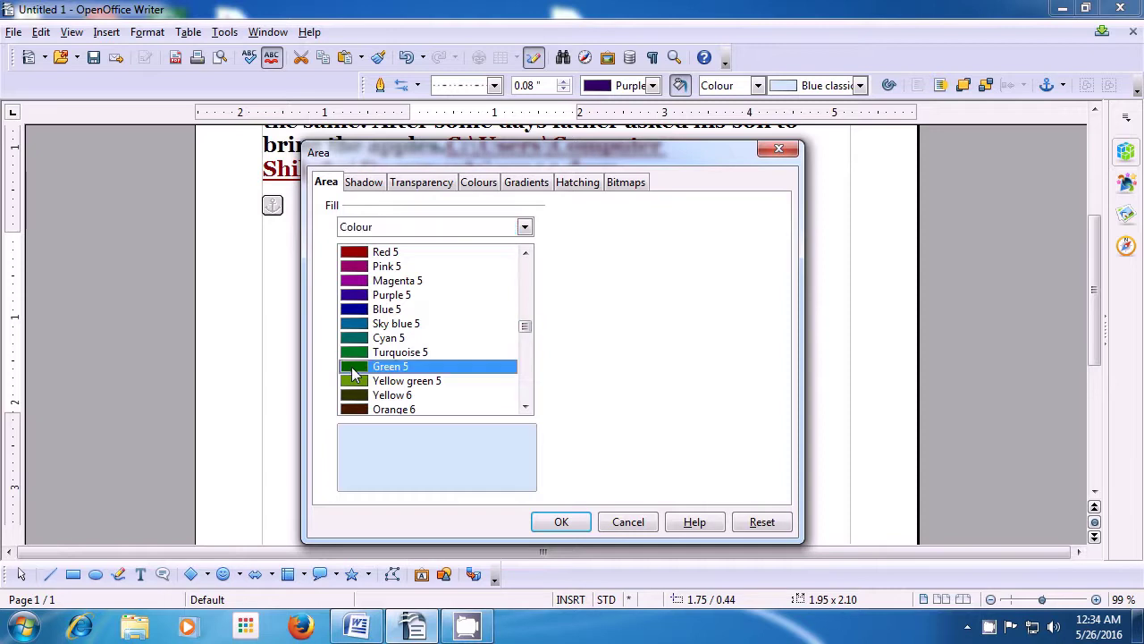
{"action": "left_click", "coordinate": [572, 523]}
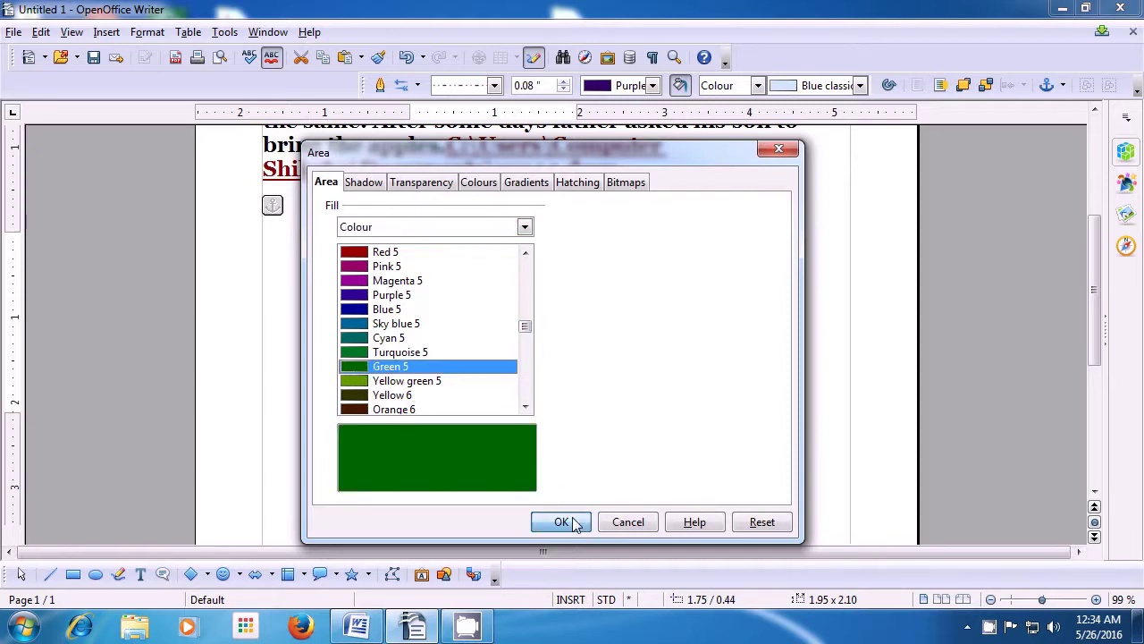
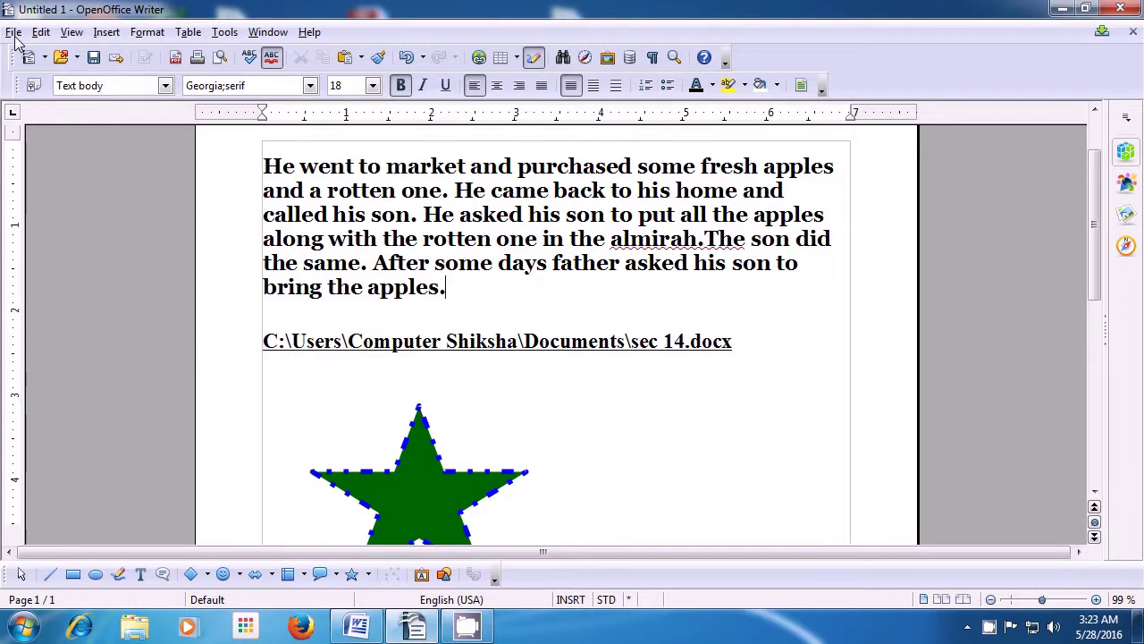
Step: Save the document as "File Save" in the Documents library as an ODF Text Document
{"action": "left_click", "coordinate": [13, 32]}
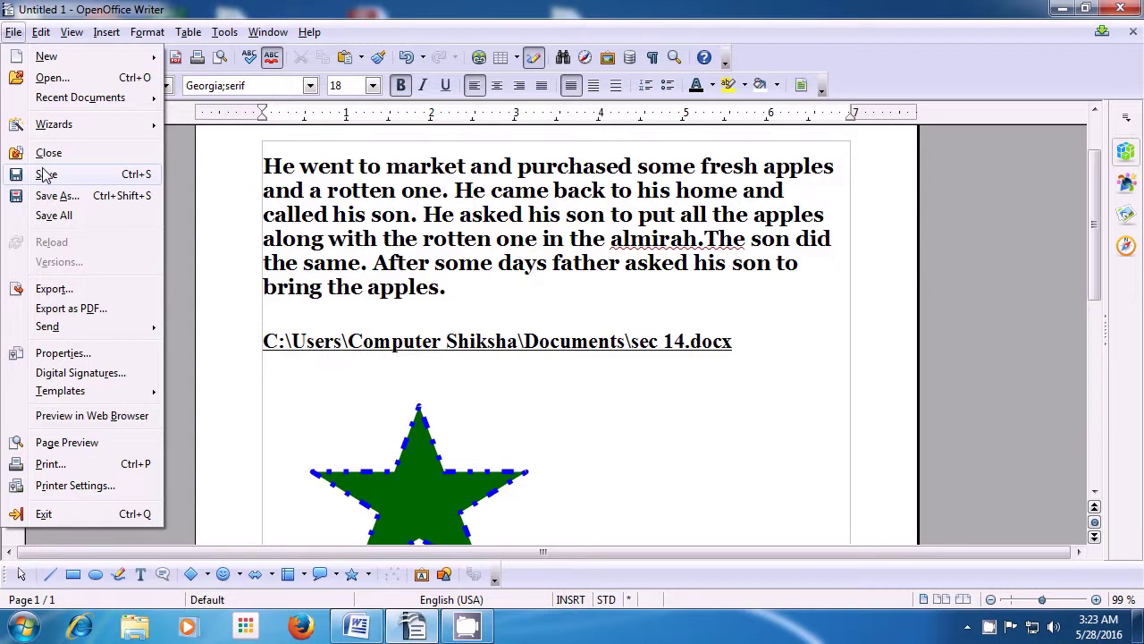
{"action": "left_click", "coordinate": [45, 174]}
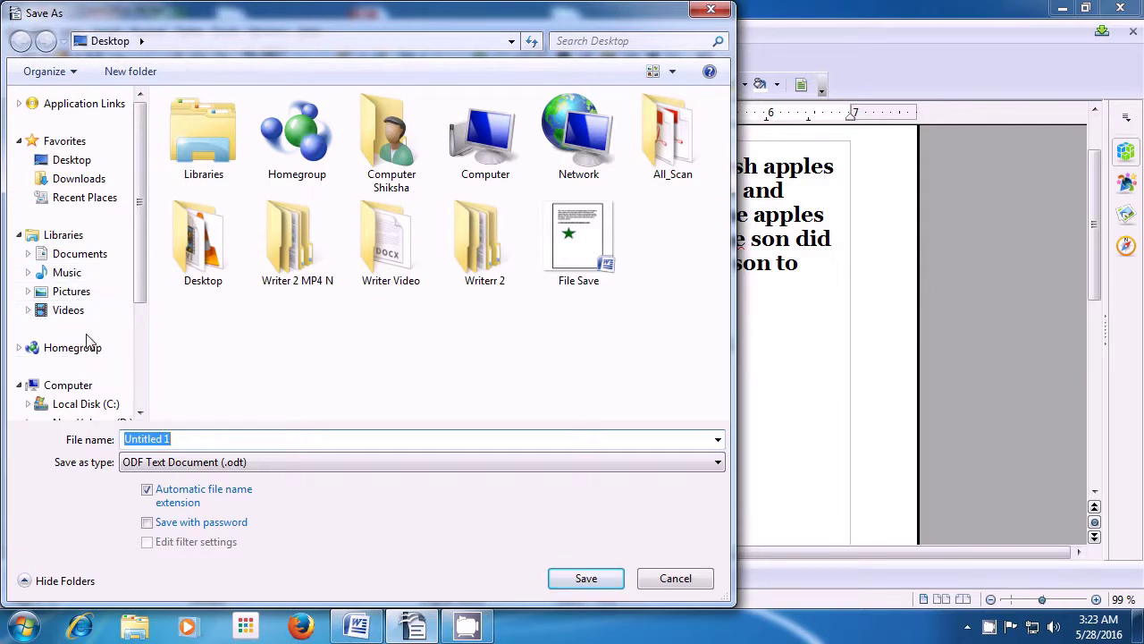
{"action": "left_click", "coordinate": [93, 259]}
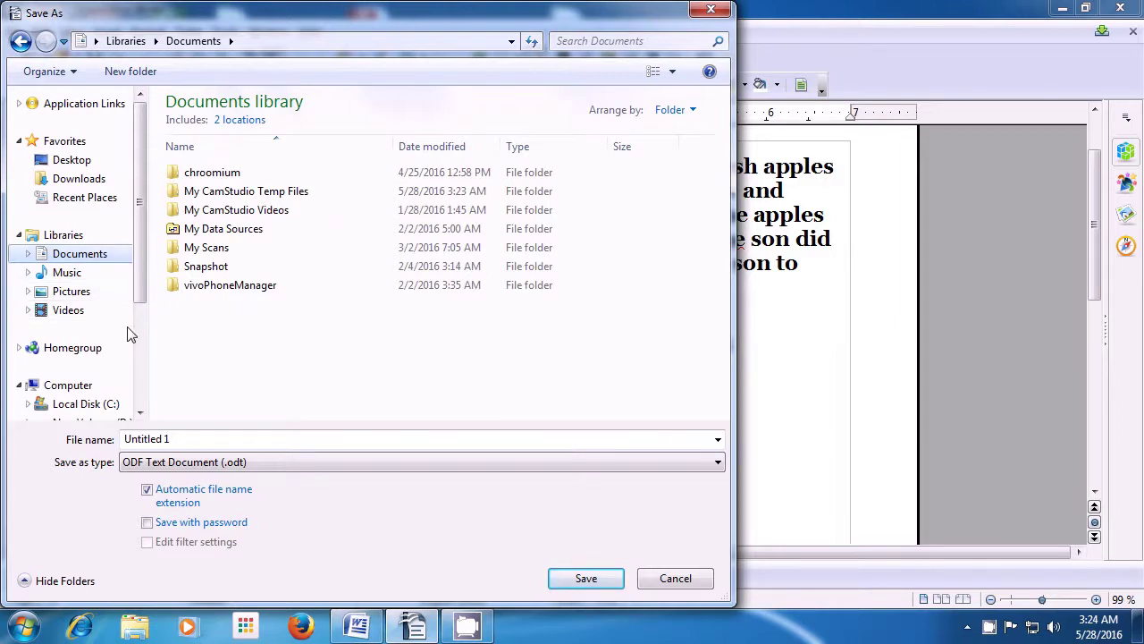
{"action": "left_click", "coordinate": [180, 438]}
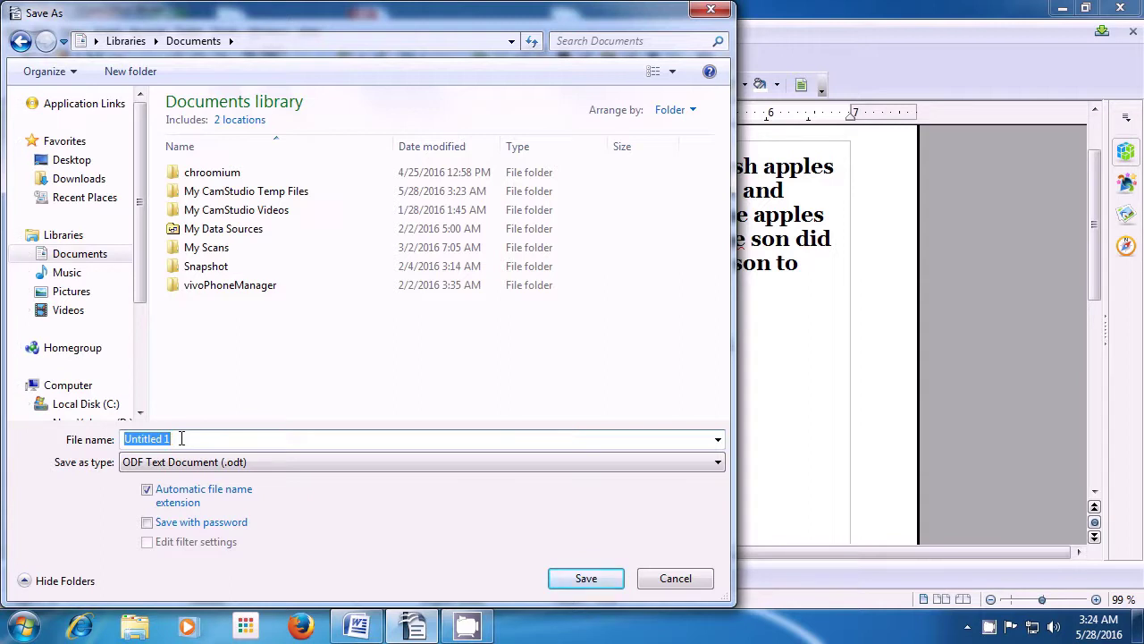
{"action": "key", "text": "BackSpace"}
{"action": "type", "text": "File Save"}
{"action": "left_click", "coordinate": [585, 578]}
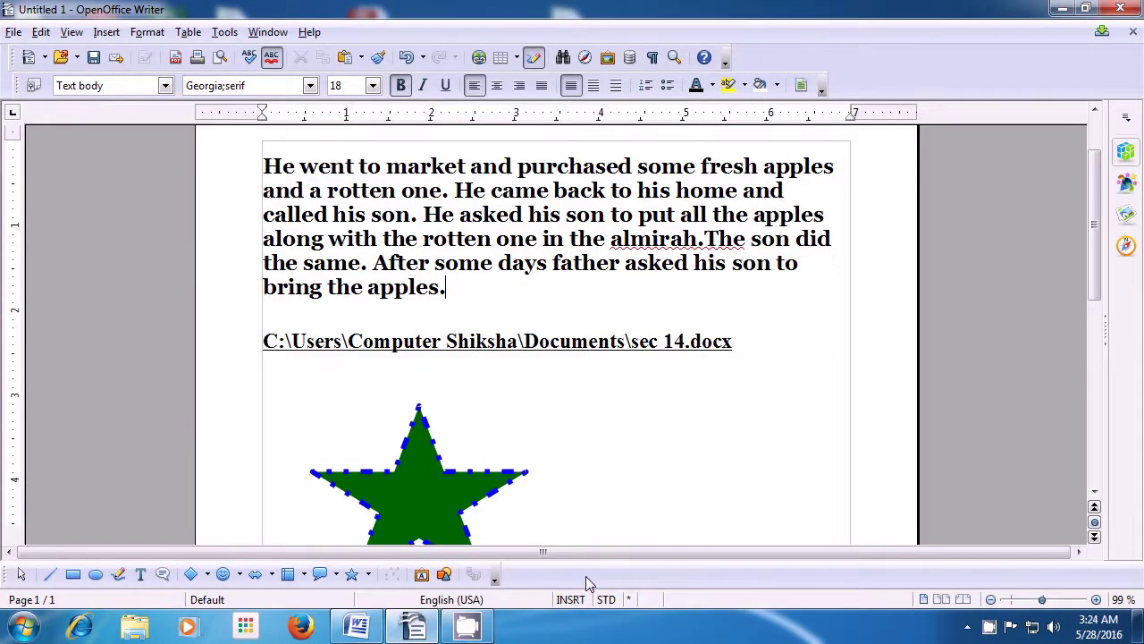